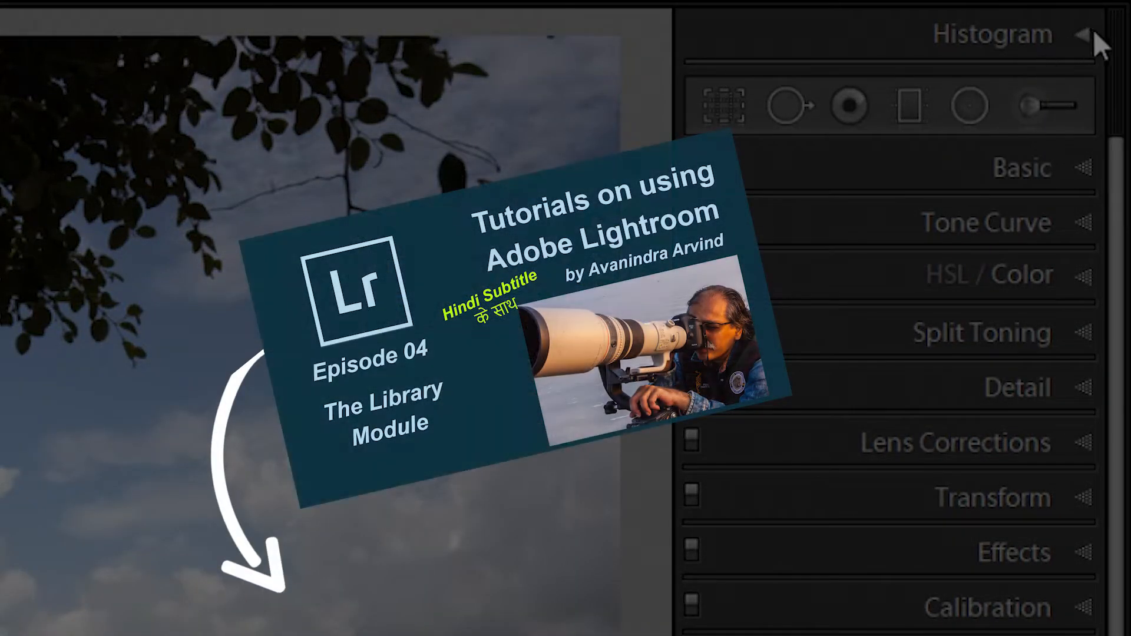
Expand and collapse the Histogram, and select photo IMG_4009.CR2 in the filmstrip
{"action": "left_click", "coordinate": [1093, 29]}
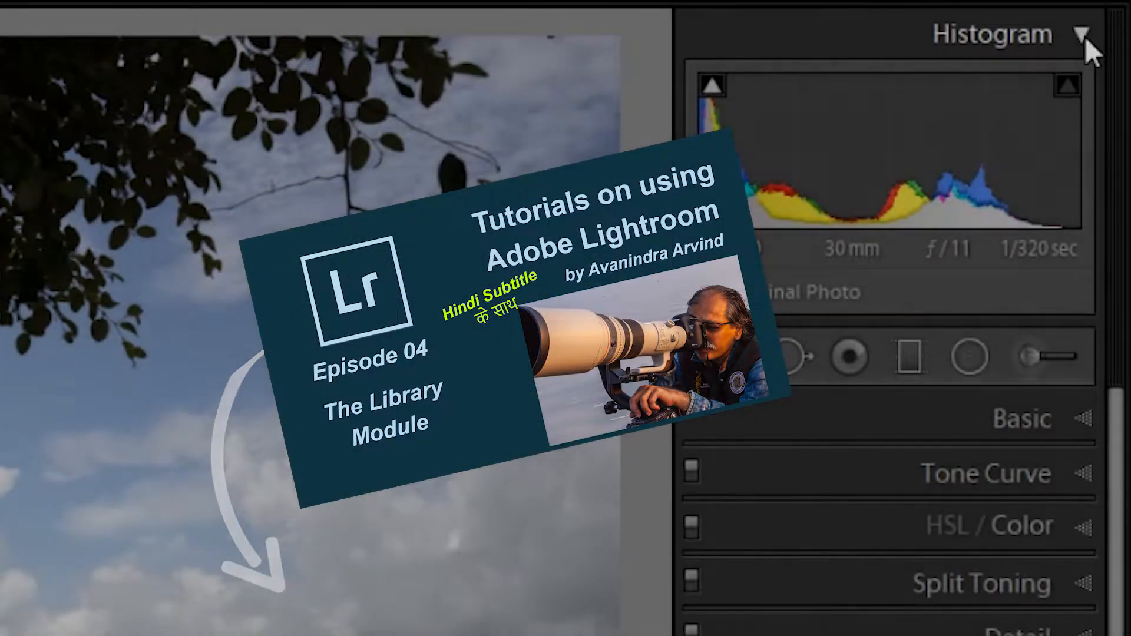
{"action": "left_click", "coordinate": [1084, 36]}
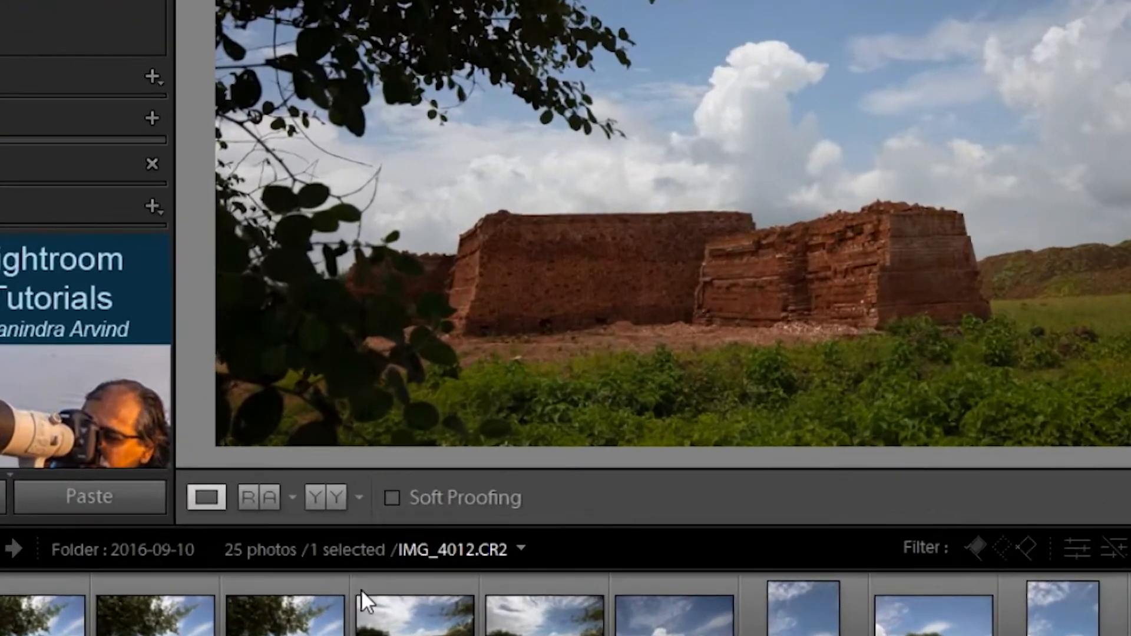
{"action": "left_click", "coordinate": [364, 603]}
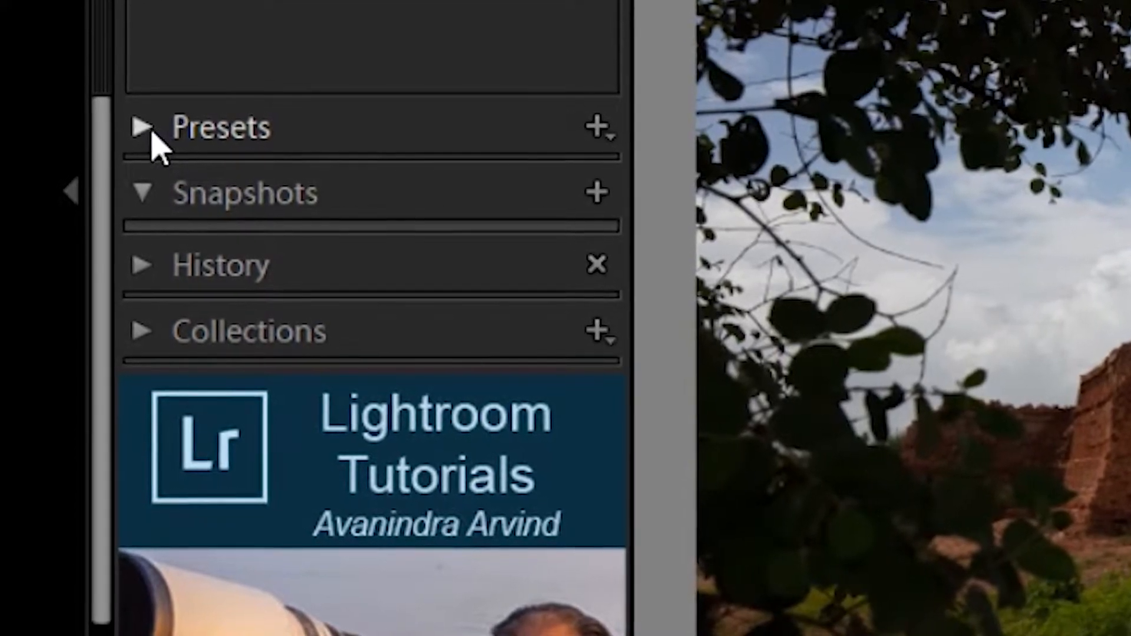
Review the options for creating, importing and managing presets, and collapse the Snapshots section
{"action": "left_click", "coordinate": [598, 125]}
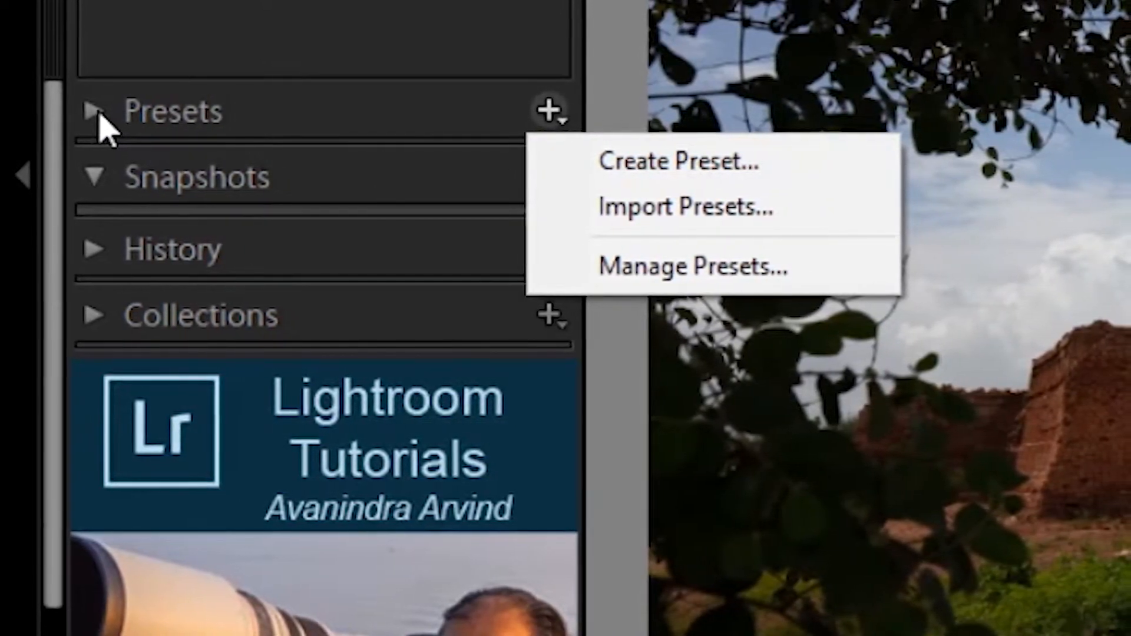
{"action": "left_click", "coordinate": [105, 113]}
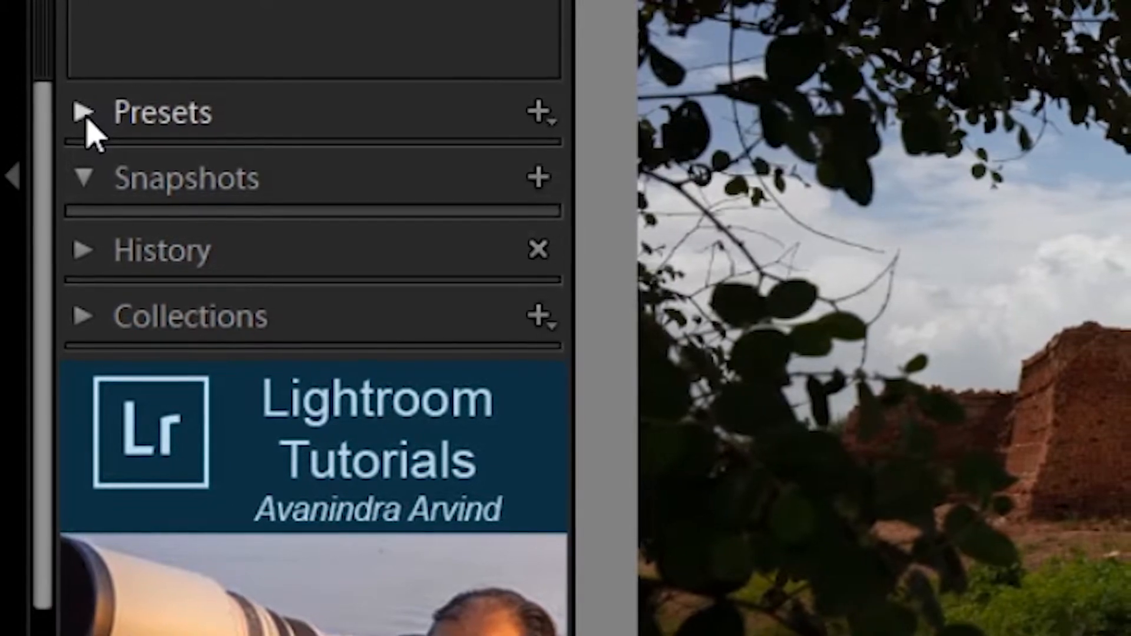
{"action": "left_click", "coordinate": [91, 113]}
{"action": "left_click", "coordinate": [109, 163]}
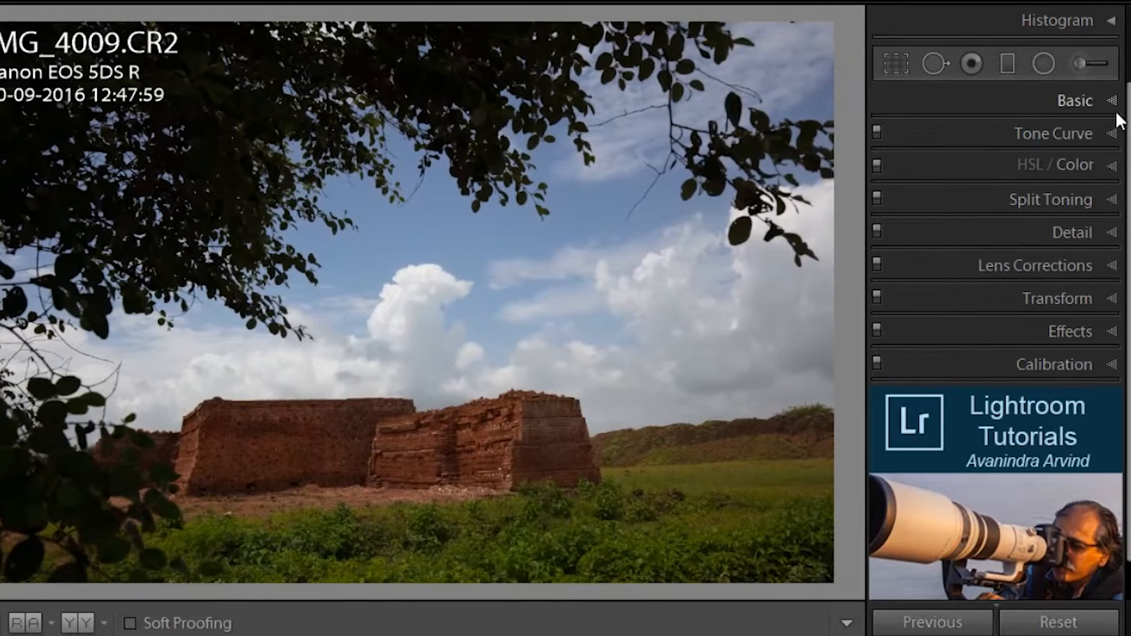
Set Exposure to +0.60, Highlights −83, Shadows +43, Whites −40 and Blacks −62, and save the edit as a snapshot with the suggested name
{"action": "left_click", "coordinate": [1075, 100]}
{"action": "left_click_drag", "start_coordinate": [1009, 309], "coordinate": [1019, 312]}
{"action": "left_click_drag", "start_coordinate": [1012, 362], "coordinate": [982, 420]}
{"action": "left_click_drag", "start_coordinate": [1018, 308], "coordinate": [1013, 308]}
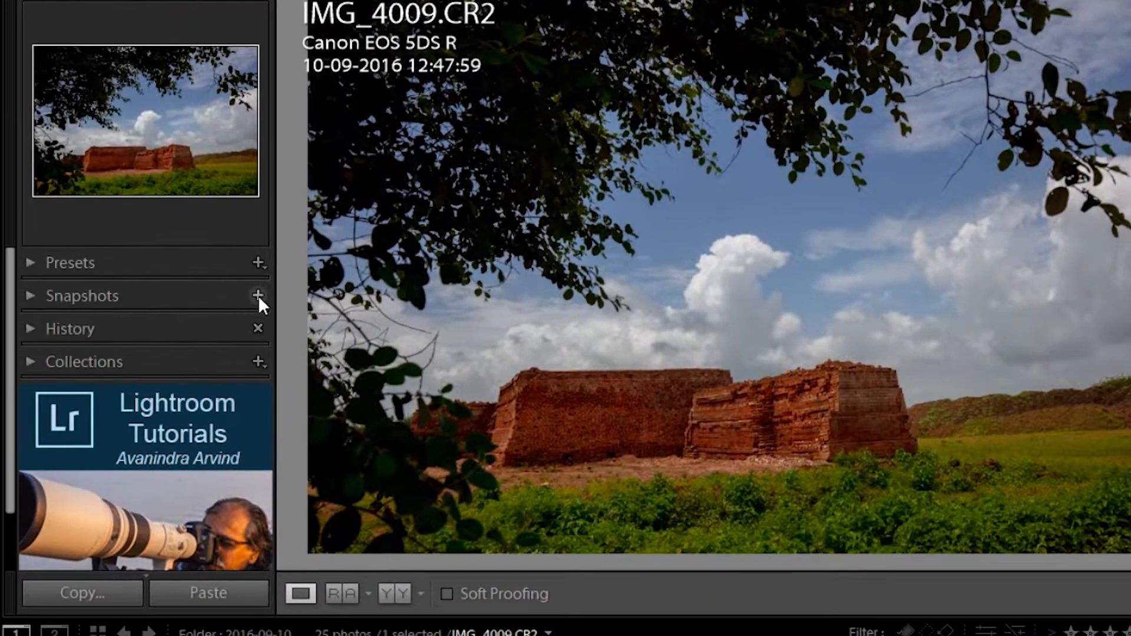
{"action": "left_click", "coordinate": [258, 295]}
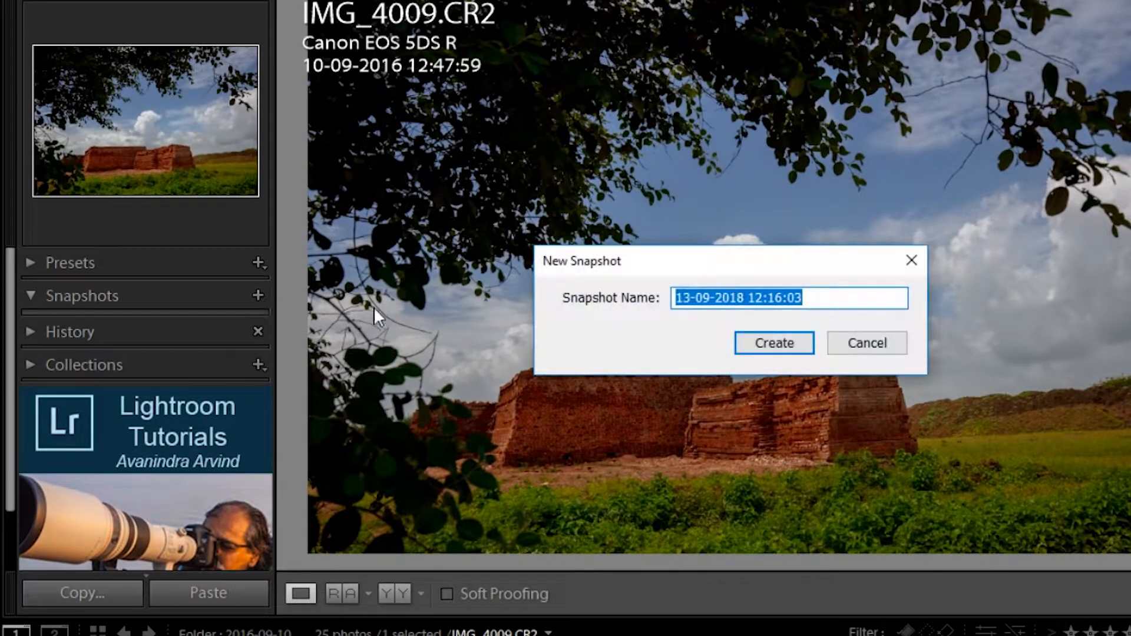
{"action": "left_click", "coordinate": [791, 353]}
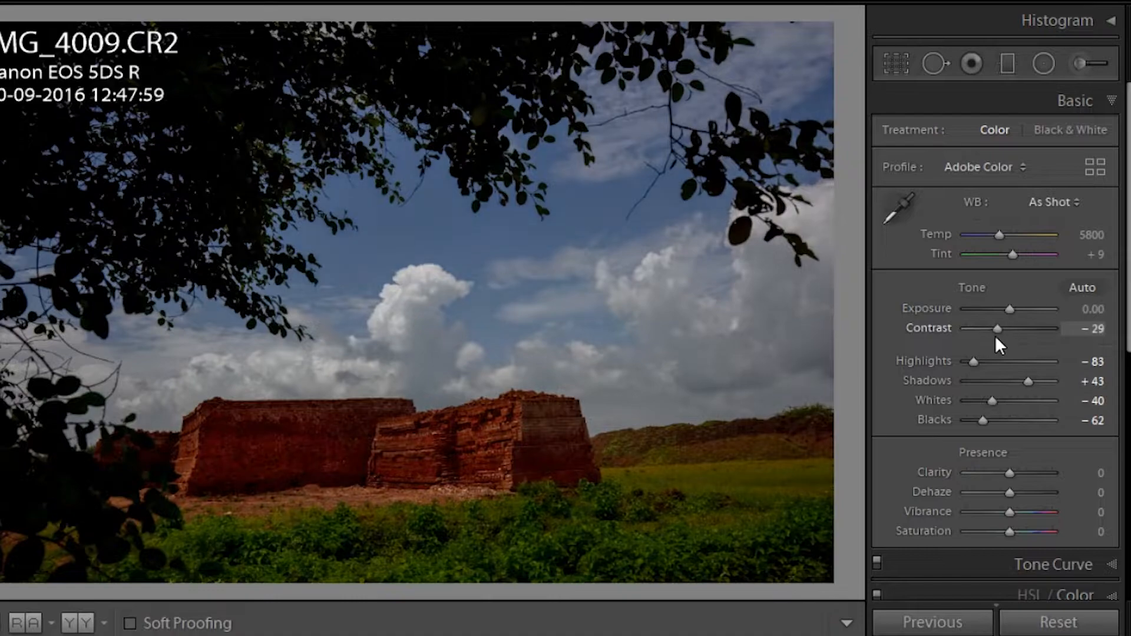
Set Contrast −33, Highlights −29, Shadows +100, Clarity +33 and Saturation −29, and save a second snapshot with the suggested name
{"action": "left_click", "coordinate": [995, 334]}
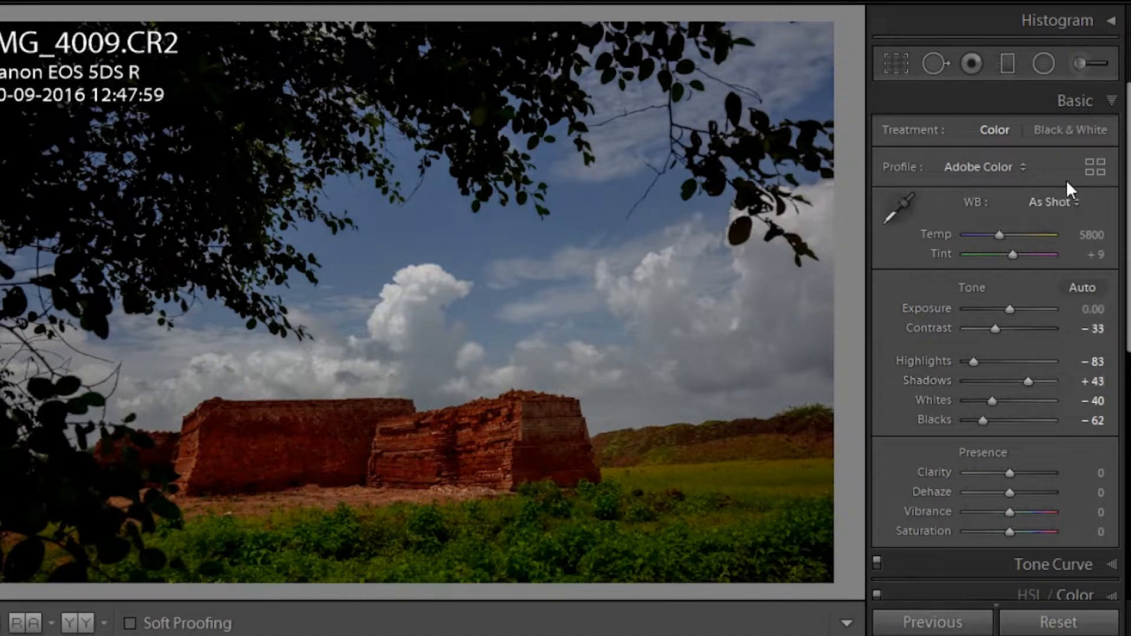
{"action": "left_click_drag", "start_coordinate": [976, 364], "coordinate": [1055, 394]}
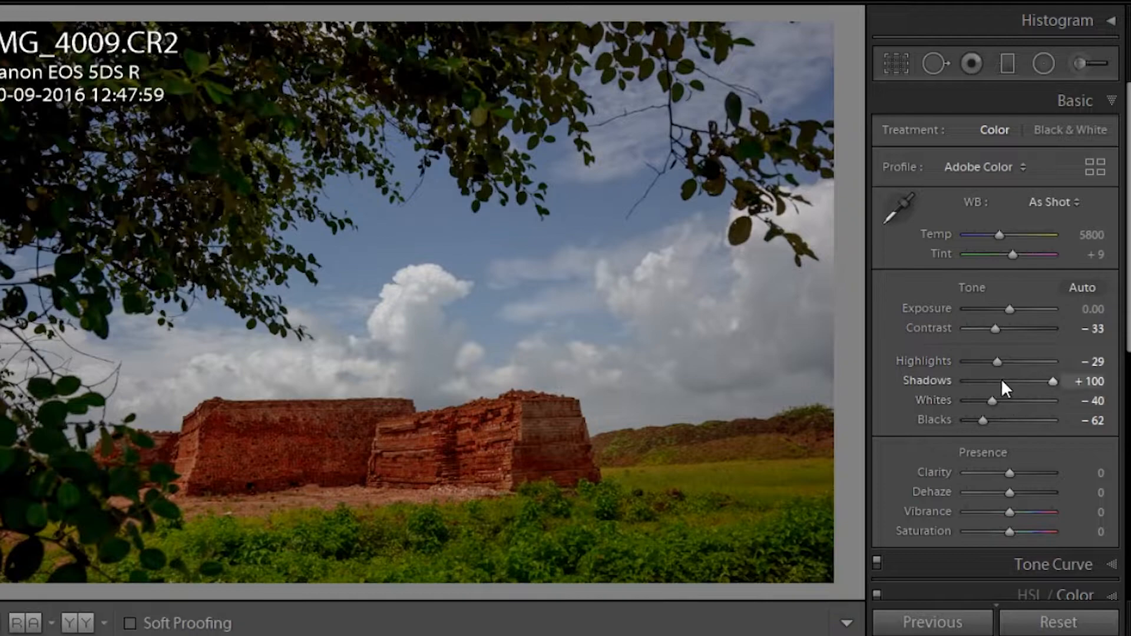
{"action": "left_click_drag", "start_coordinate": [1009, 532], "coordinate": [994, 532]}
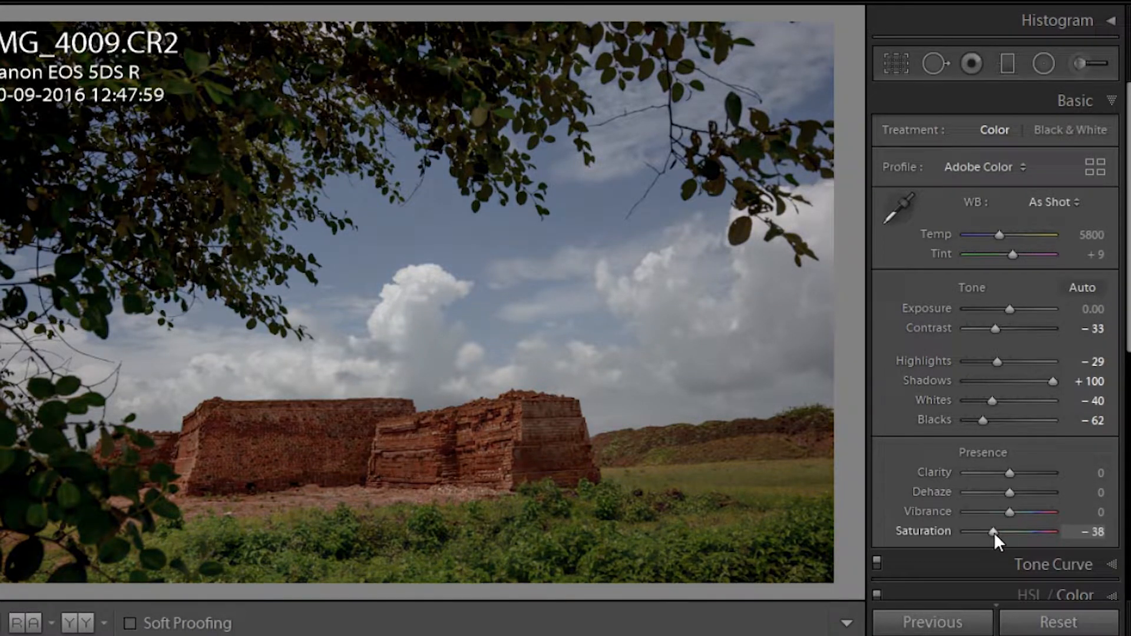
{"action": "left_click_drag", "start_coordinate": [1009, 472], "coordinate": [1024, 474]}
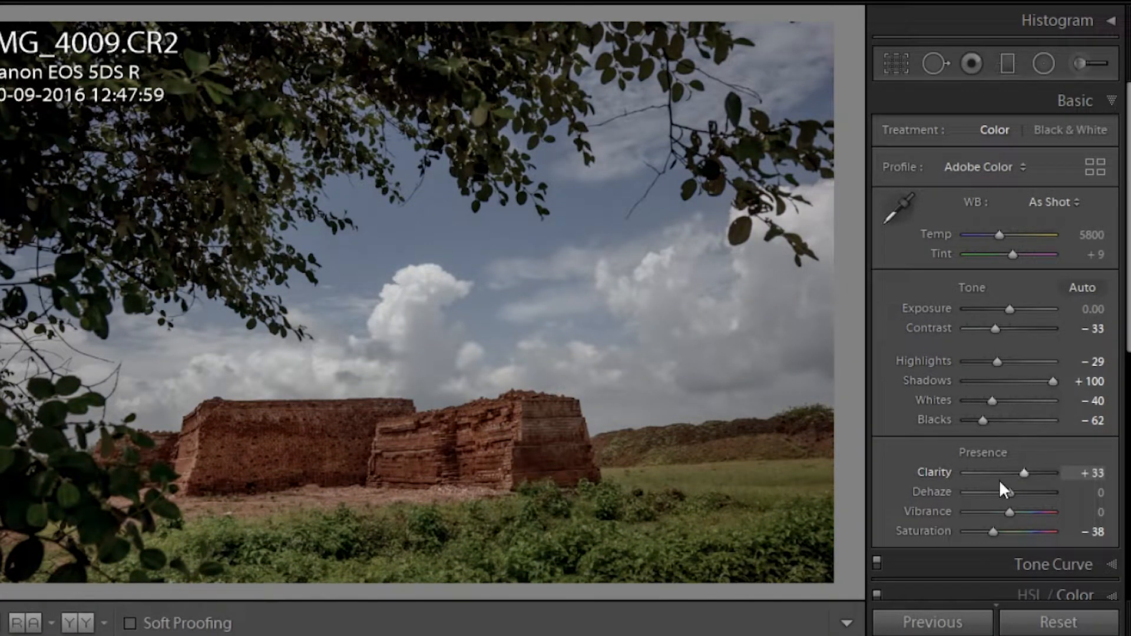
{"action": "left_click_drag", "start_coordinate": [993, 532], "coordinate": [996, 533]}
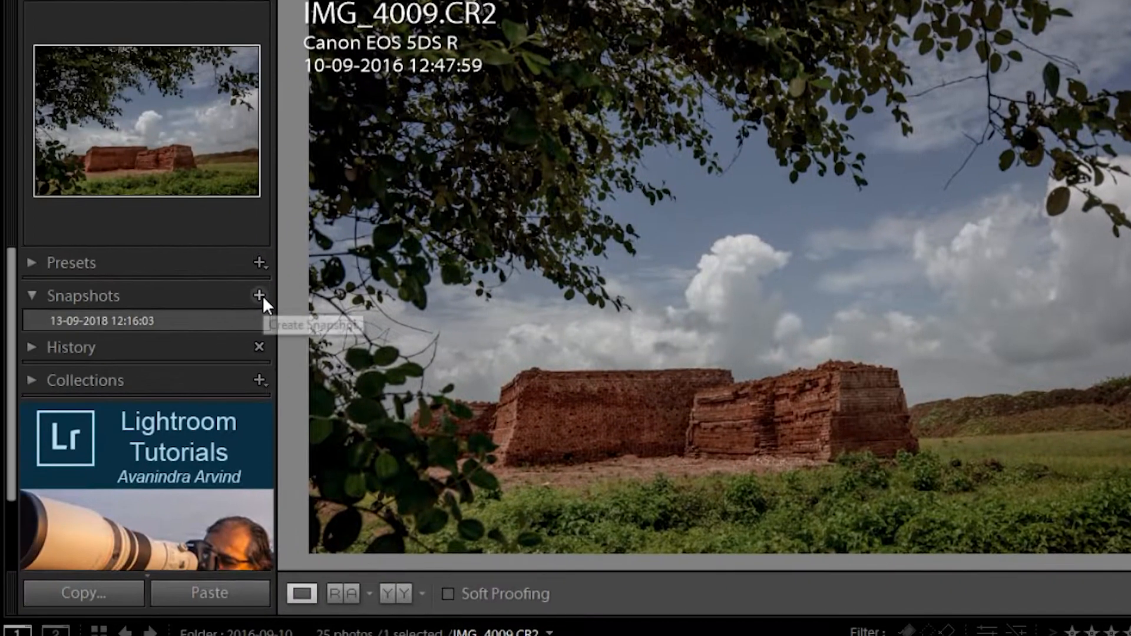
{"action": "left_click", "coordinate": [260, 295]}
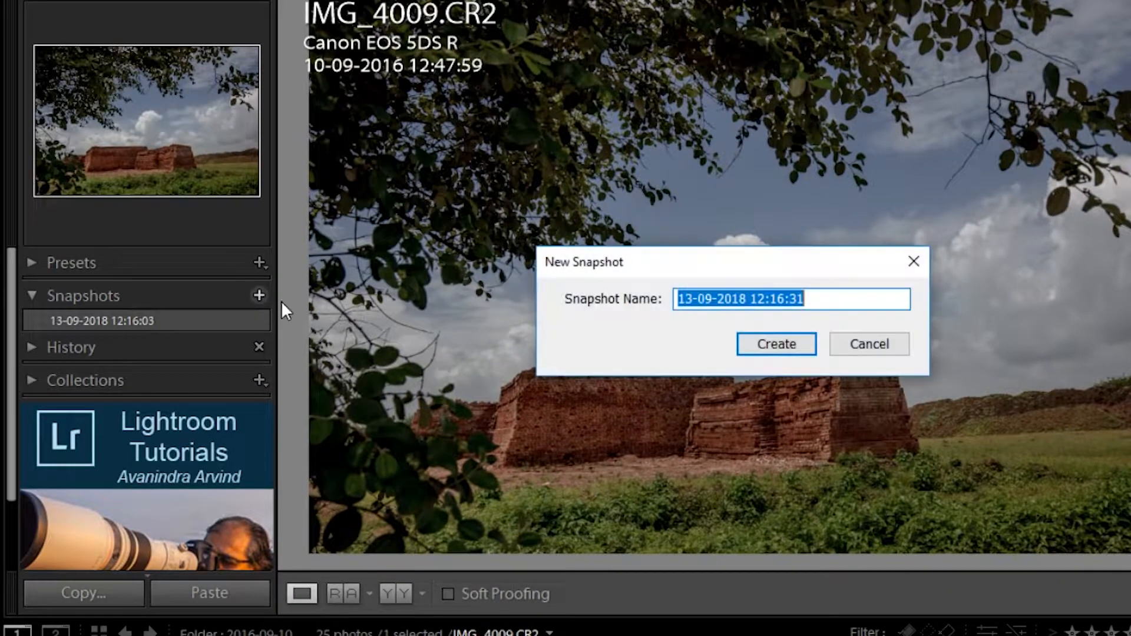
{"action": "left_click", "coordinate": [776, 348]}
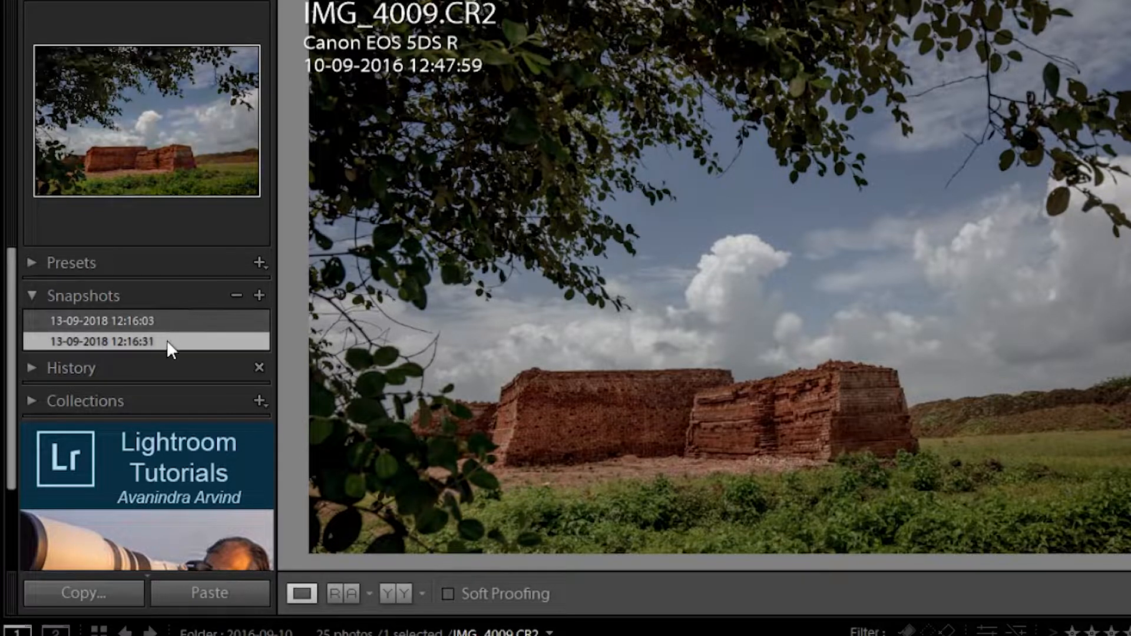
Restore the first snapshot, and step the photo back to the Highlights −83 entry in its edit history
{"action": "left_click", "coordinate": [161, 321]}
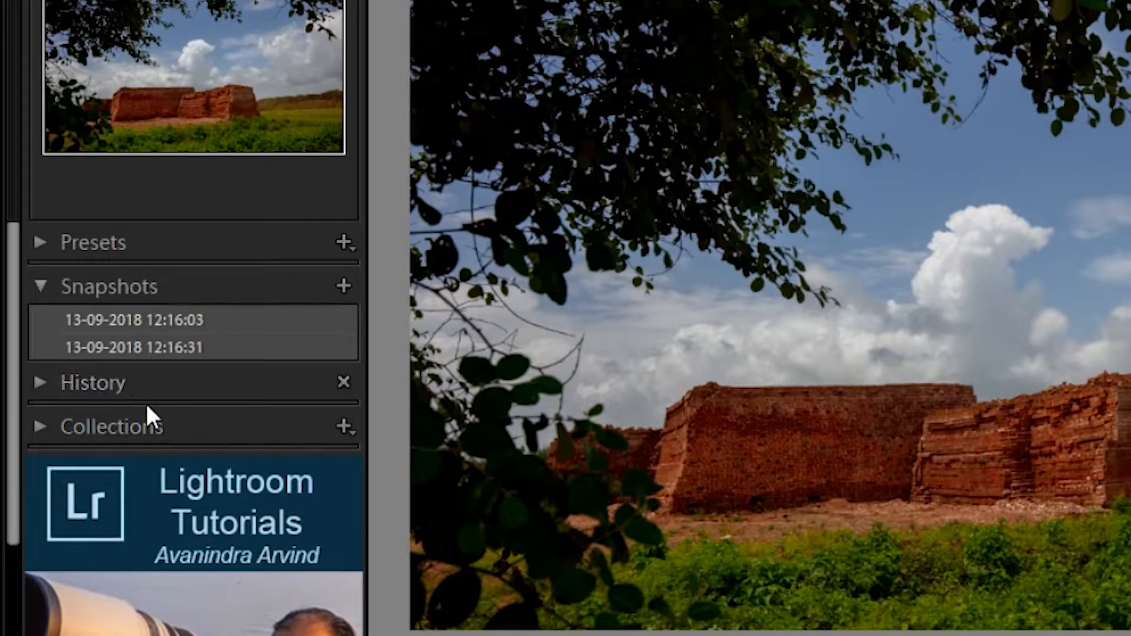
{"action": "left_click", "coordinate": [40, 381]}
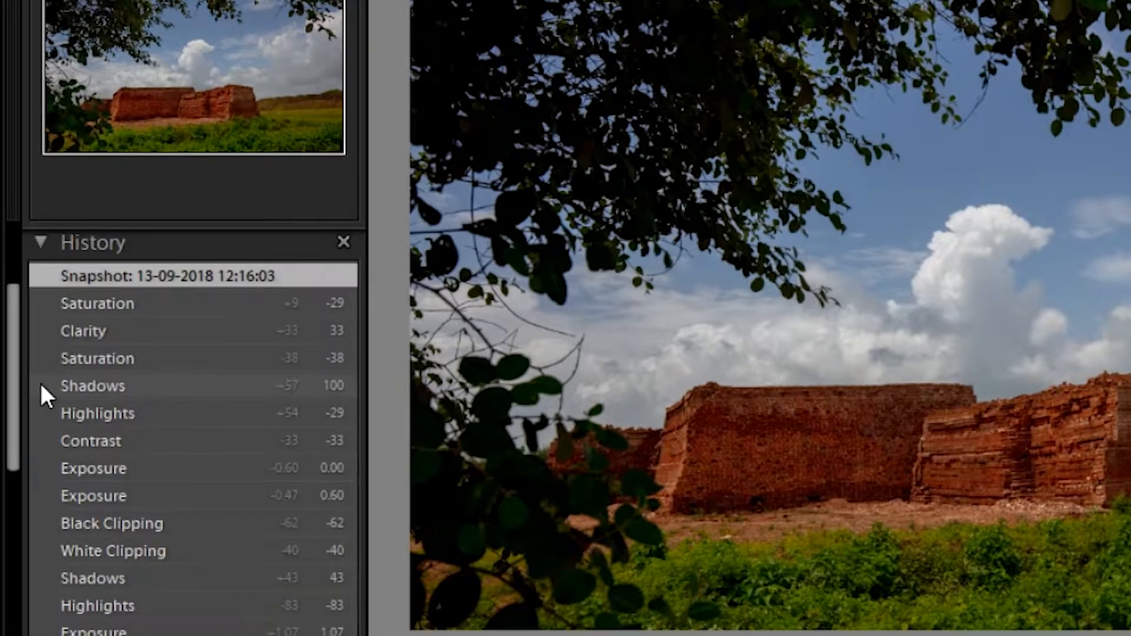
{"action": "mouse_move", "coordinate": [9, 387]}
{"action": "left_mouse_down"}
{"action": "mouse_move", "coordinate": [8, 454]}
{"action": "mouse_move", "coordinate": [12, 401]}
{"action": "left_mouse_up"}
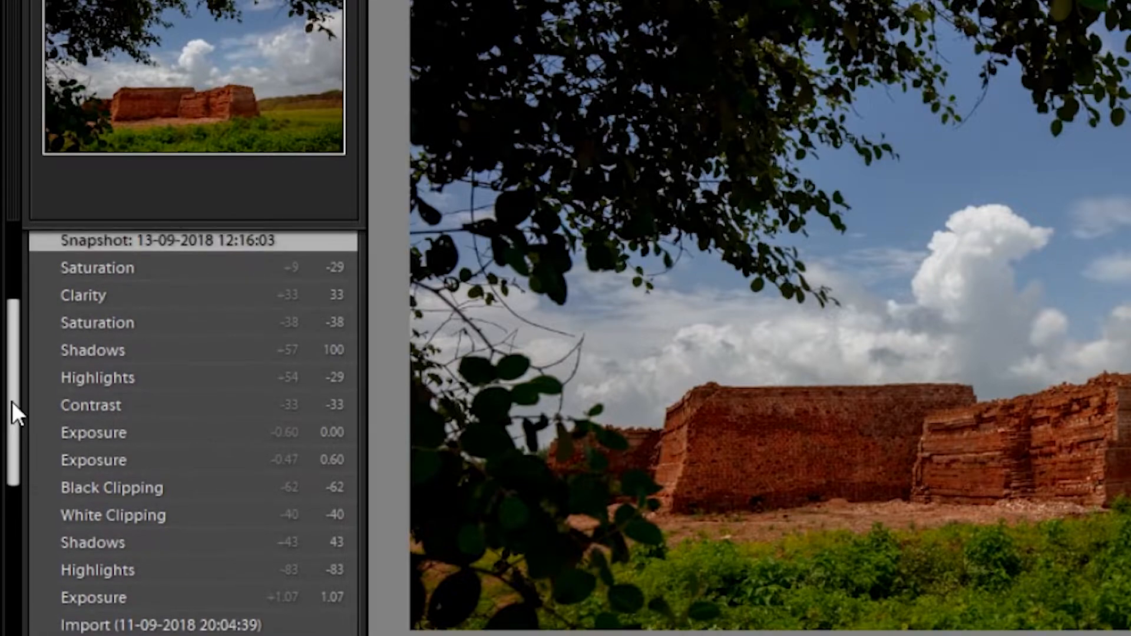
{"action": "left_click", "coordinate": [127, 565]}
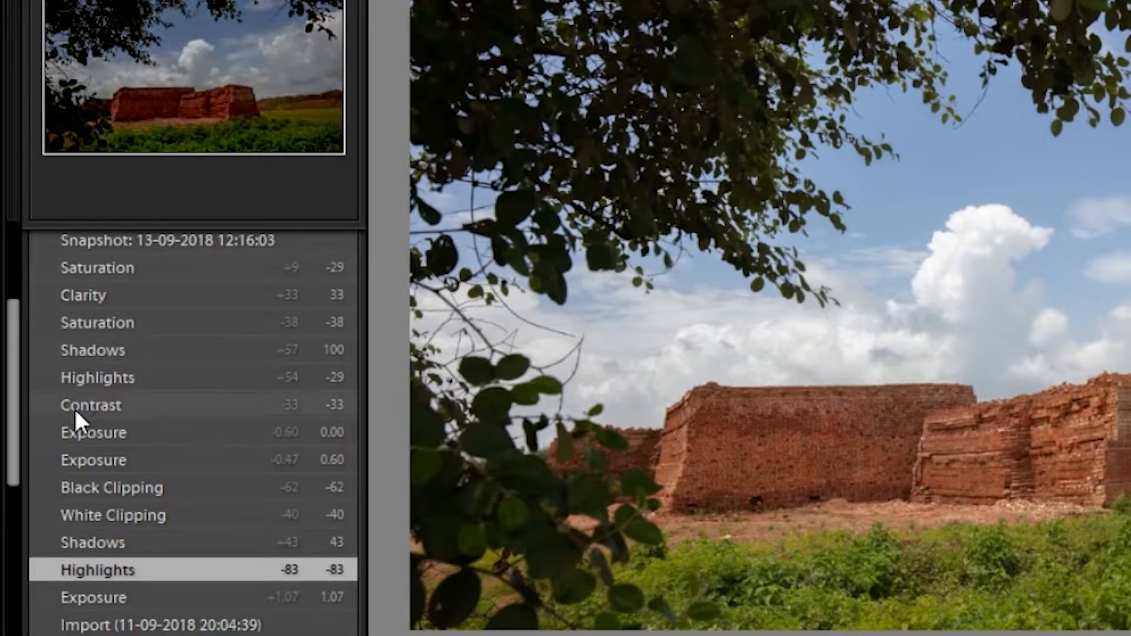
Collapse the edit history and look through the Collections
{"action": "scroll", "coordinate": [11, 439], "scroll_direction": "up", "scroll_amount": 1}
{"action": "left_click_drag", "start_coordinate": [9, 439], "coordinate": [8, 363]}
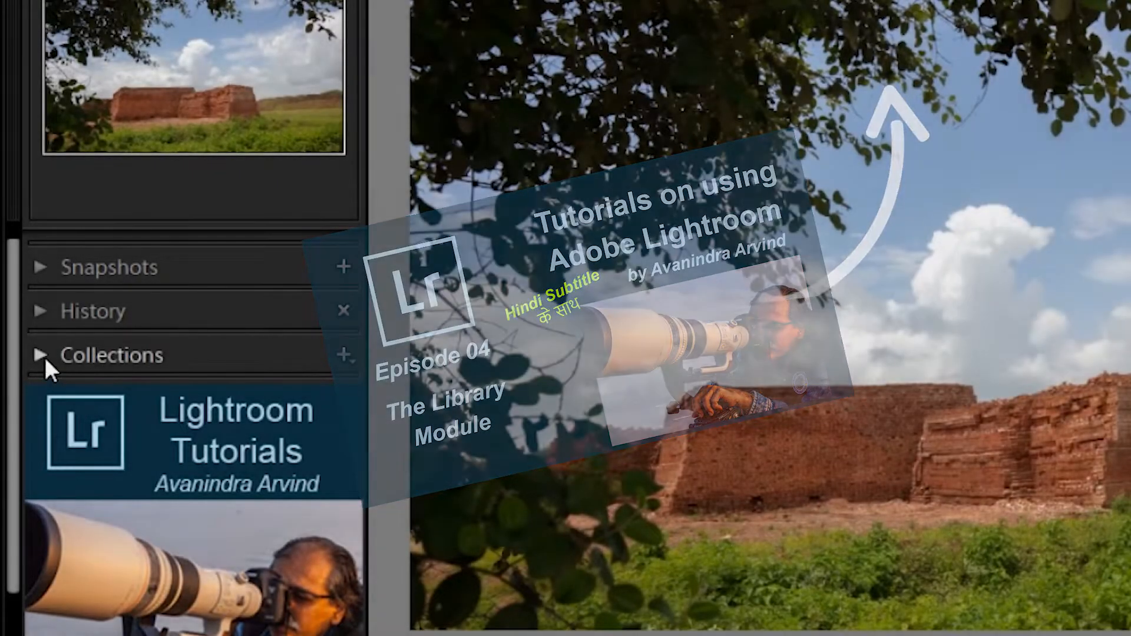
{"action": "left_click", "coordinate": [44, 357]}
{"action": "left_click_drag", "start_coordinate": [13, 386], "coordinate": [5, 455]}
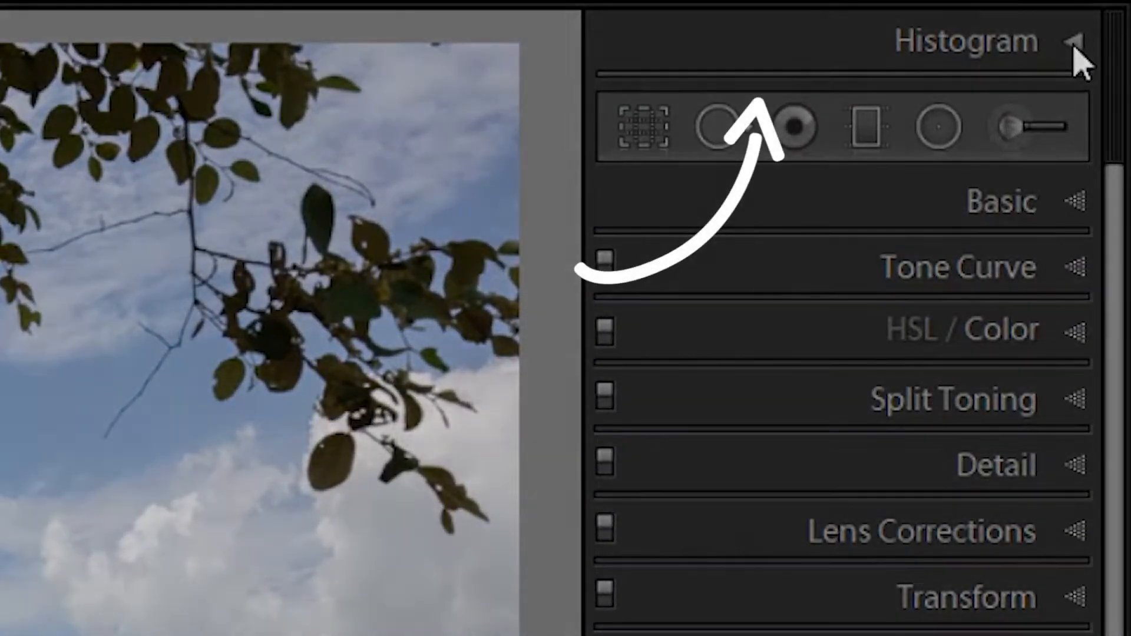
Expand the Histogram and the Basic adjustments for the photo
{"action": "left_click", "coordinate": [1073, 44]}
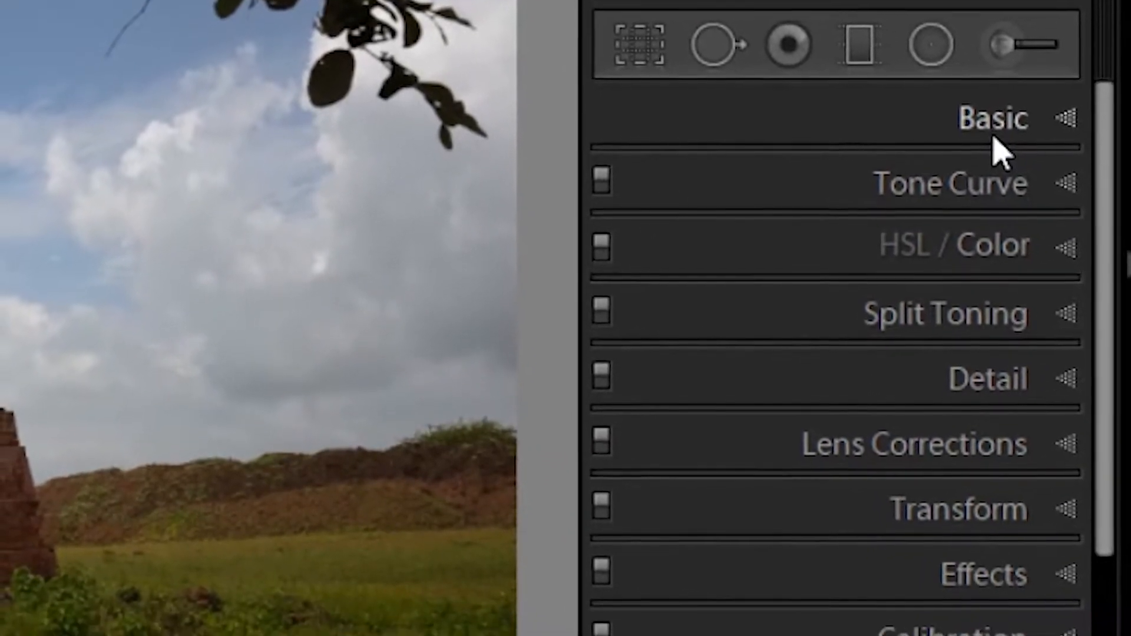
{"action": "left_click", "coordinate": [1045, 118]}
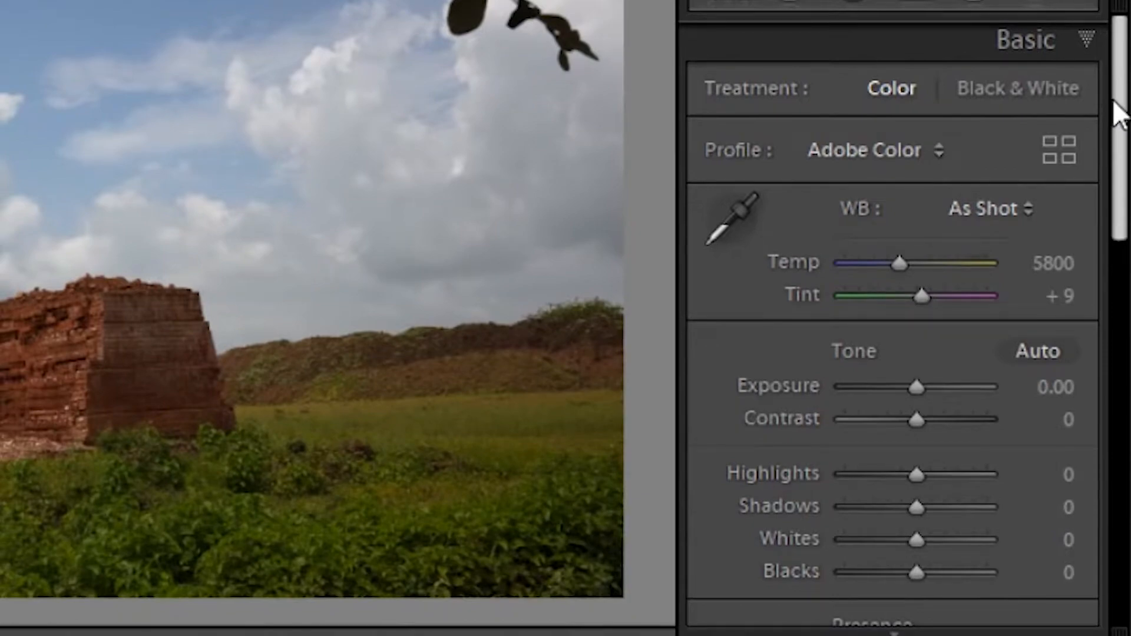
{"action": "mouse_move", "coordinate": [1116, 117]}
{"action": "left_mouse_down"}
{"action": "mouse_move", "coordinate": [1120, 220]}
{"action": "mouse_move", "coordinate": [1114, 138]}
{"action": "left_mouse_up"}
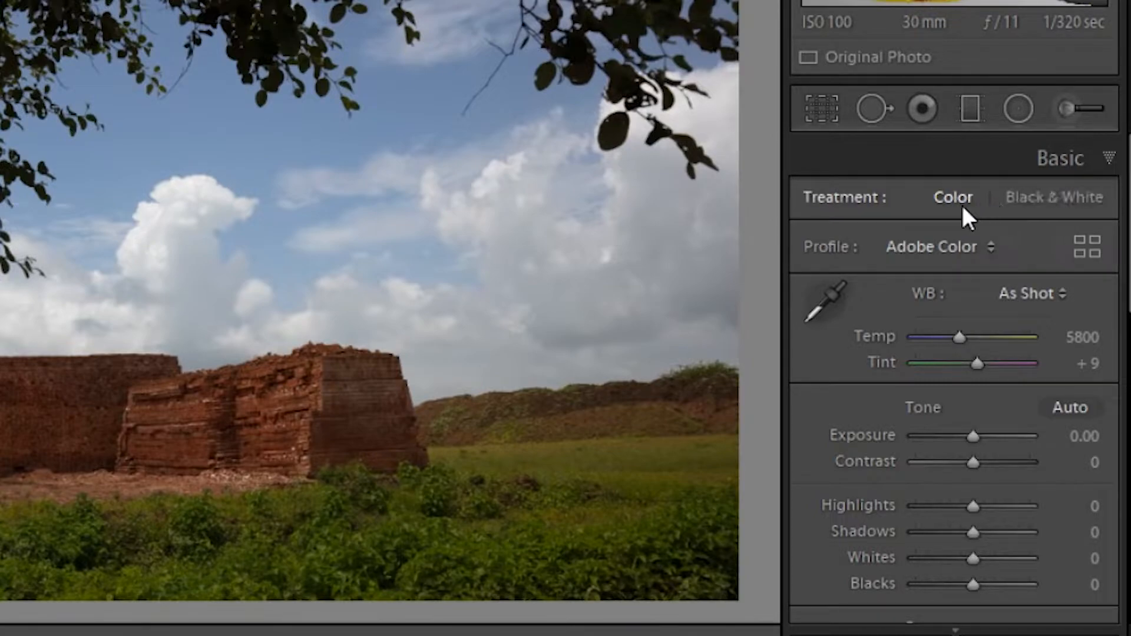
Try the Black & White treatment on the photo and return it to Color
{"action": "left_click", "coordinate": [1020, 201]}
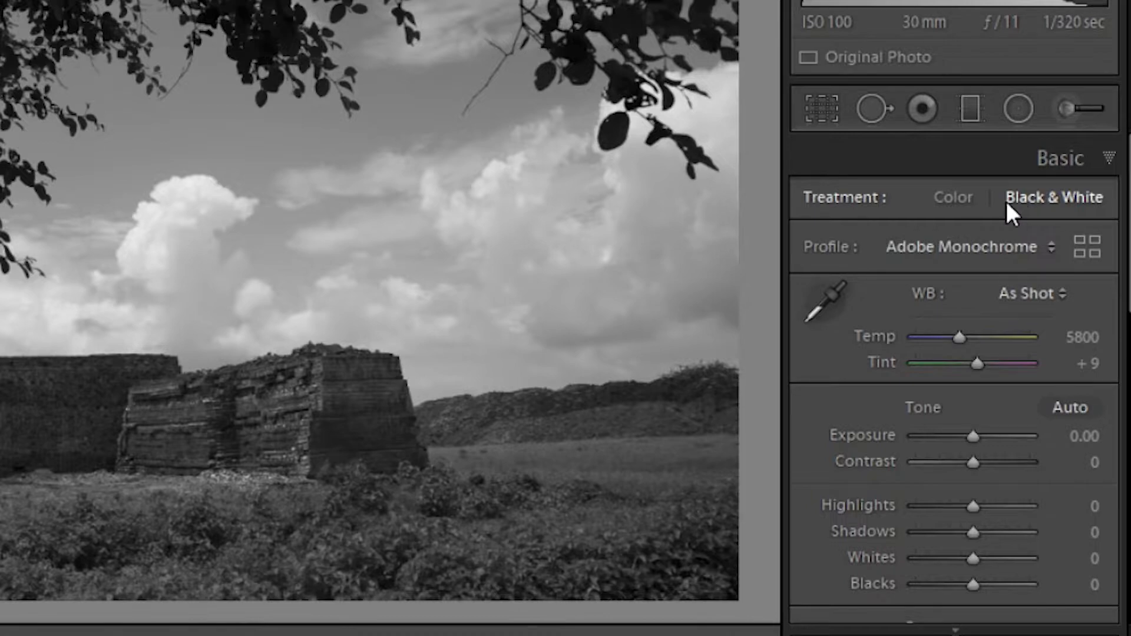
{"action": "left_click", "coordinate": [965, 200]}
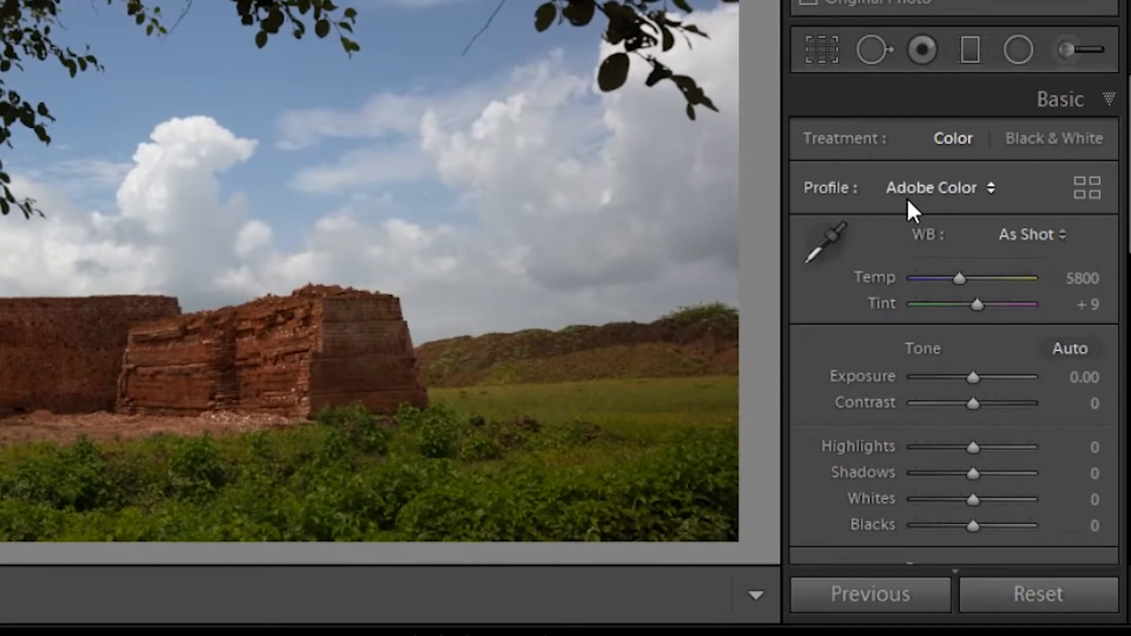
Try the Camera Portrait profile from the Camera Matching group on the photo, and reset all its adjustments
{"action": "left_click", "coordinate": [992, 192]}
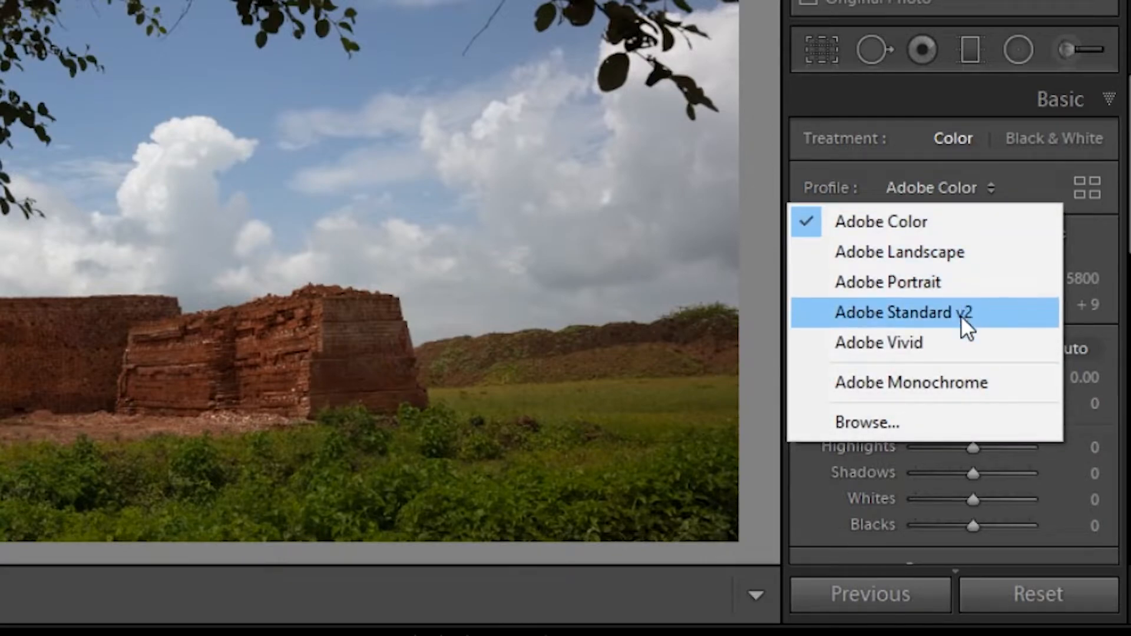
{"action": "left_click", "coordinate": [1099, 194]}
{"action": "left_click", "coordinate": [1098, 194]}
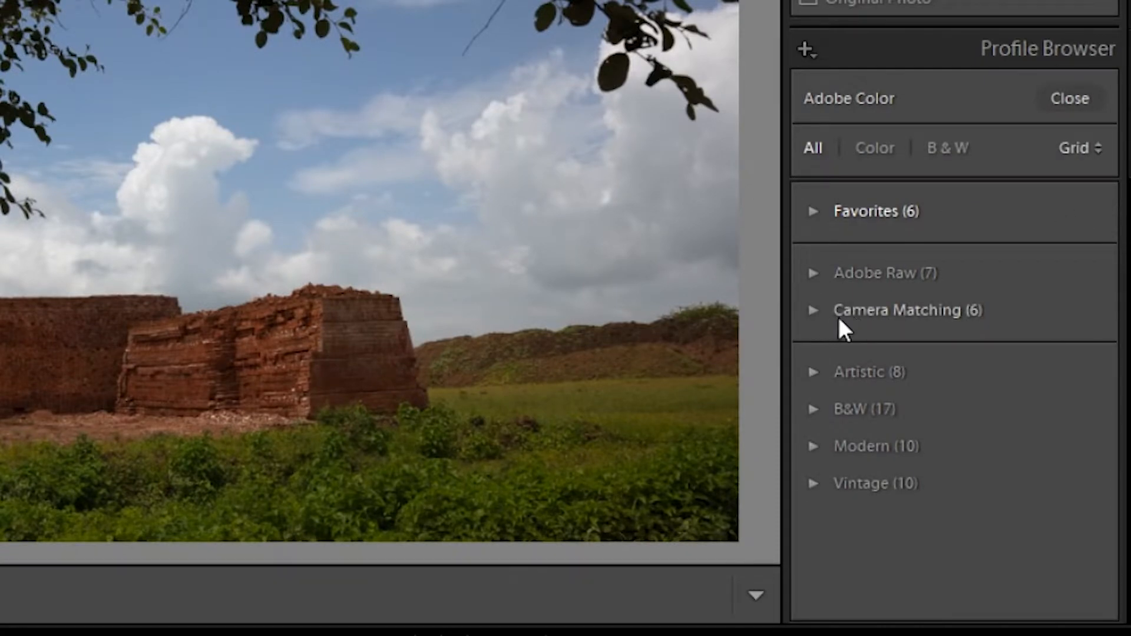
{"action": "left_click", "coordinate": [808, 315]}
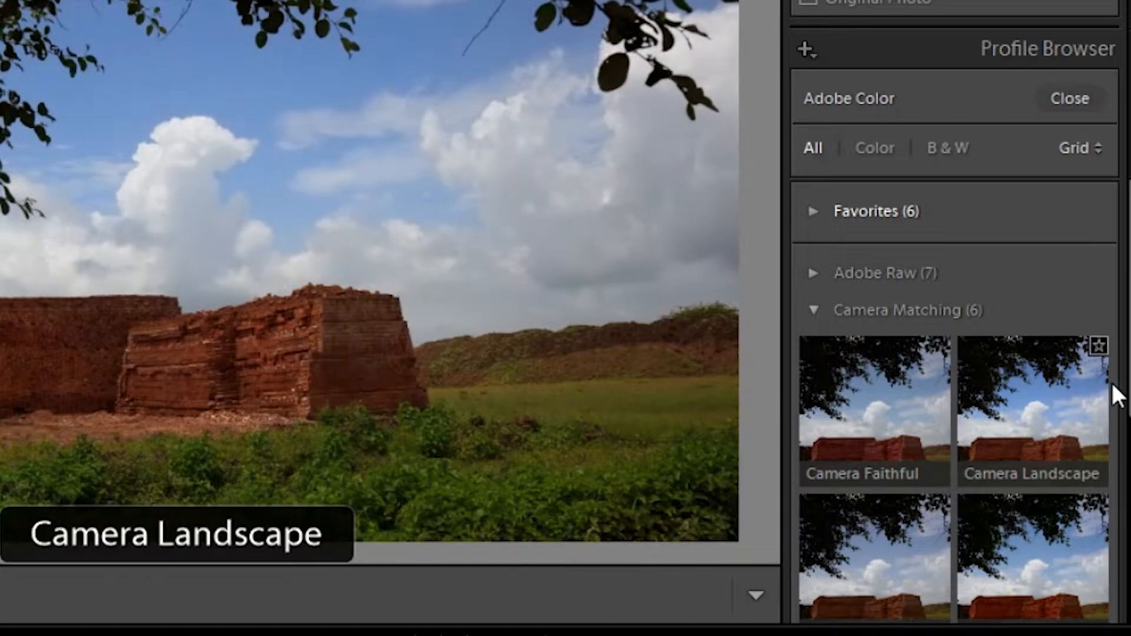
{"action": "scroll", "coordinate": [1126, 381], "scroll_direction": "down", "scroll_amount": 2}
{"action": "scroll", "coordinate": [954, 400], "scroll_direction": "down", "scroll_amount": 3}
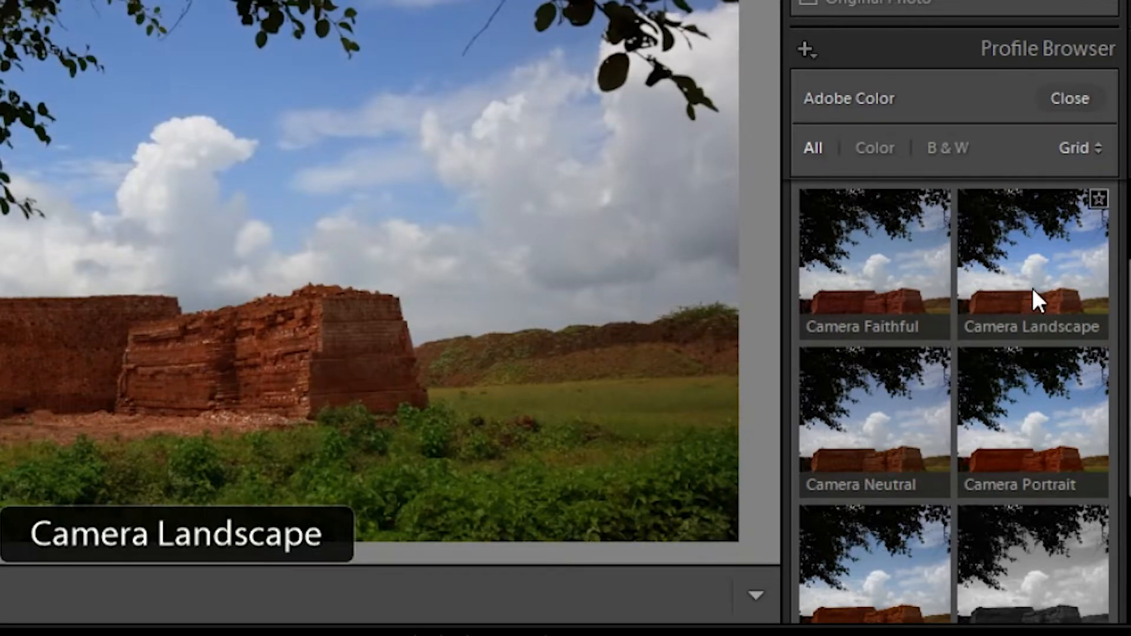
{"action": "left_click", "coordinate": [1027, 423]}
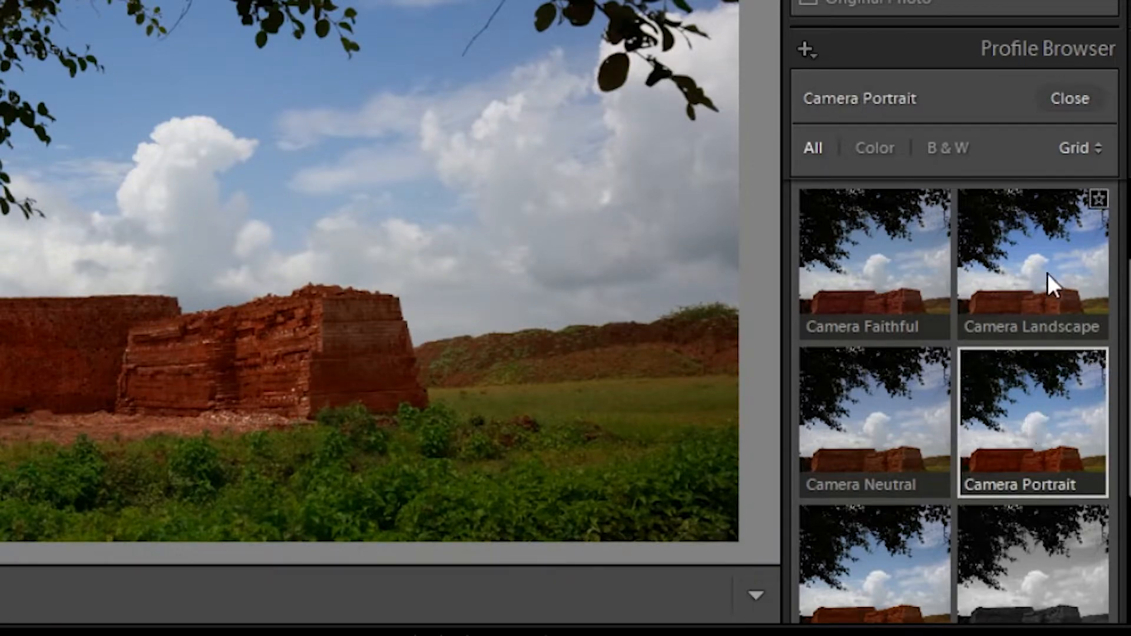
{"action": "left_click", "coordinate": [1079, 104]}
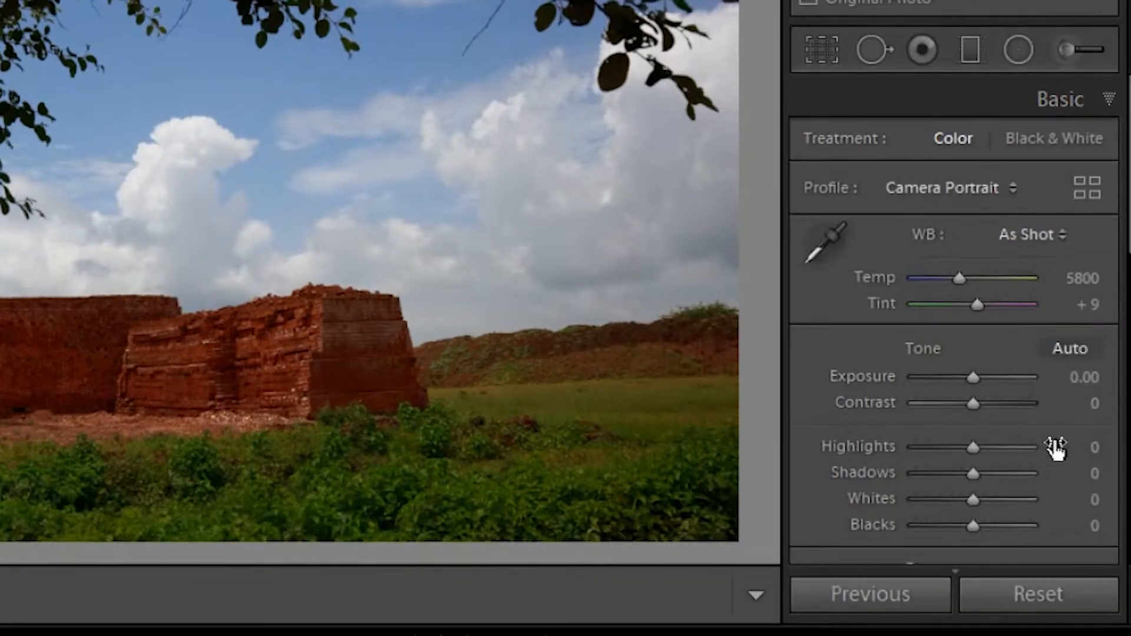
{"action": "left_click", "coordinate": [1020, 601]}
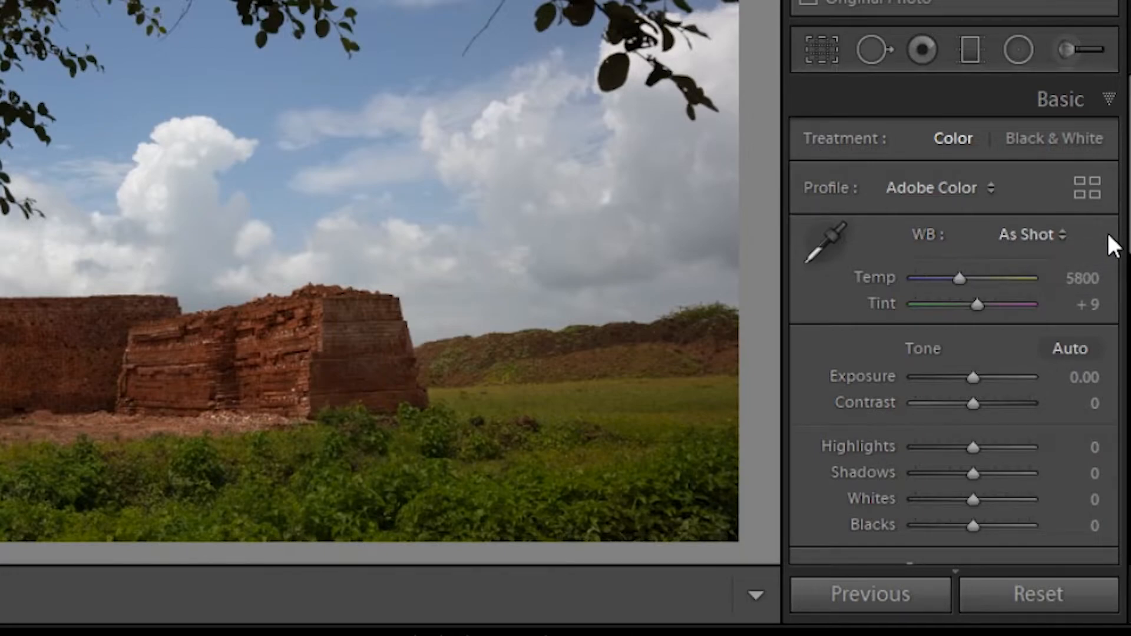
Try the Auto, Daylight, Cloudy and Shade white balance presets one after another on the photo
{"action": "left_click", "coordinate": [1063, 237]}
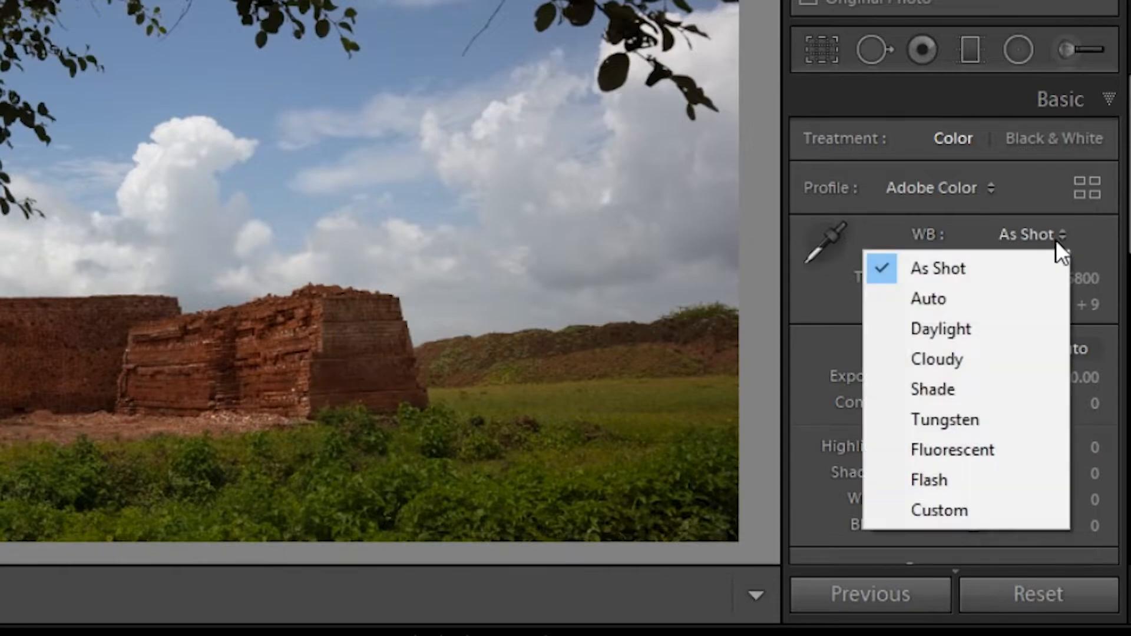
{"action": "left_click", "coordinate": [962, 302]}
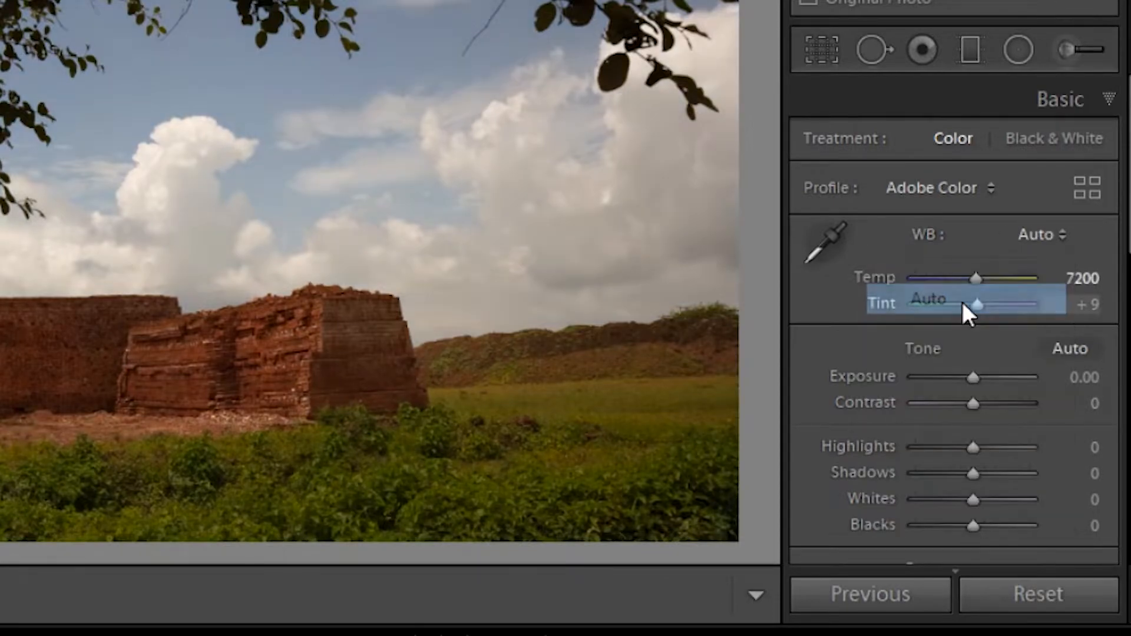
{"action": "left_click", "coordinate": [1043, 234]}
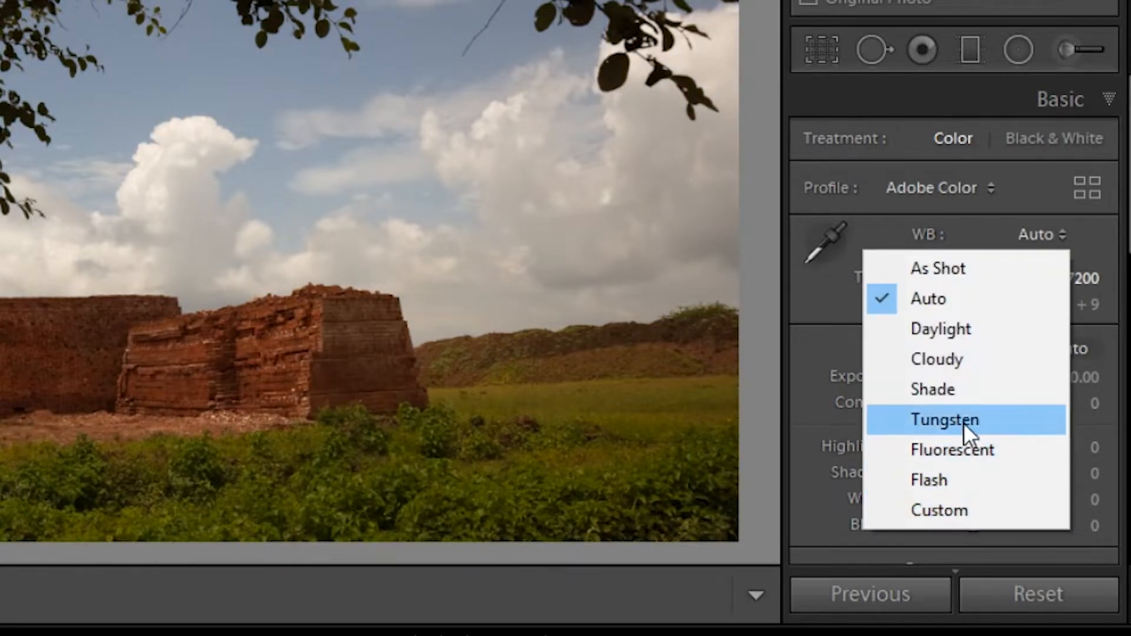
{"action": "left_click", "coordinate": [948, 328]}
{"action": "left_click", "coordinate": [1060, 235]}
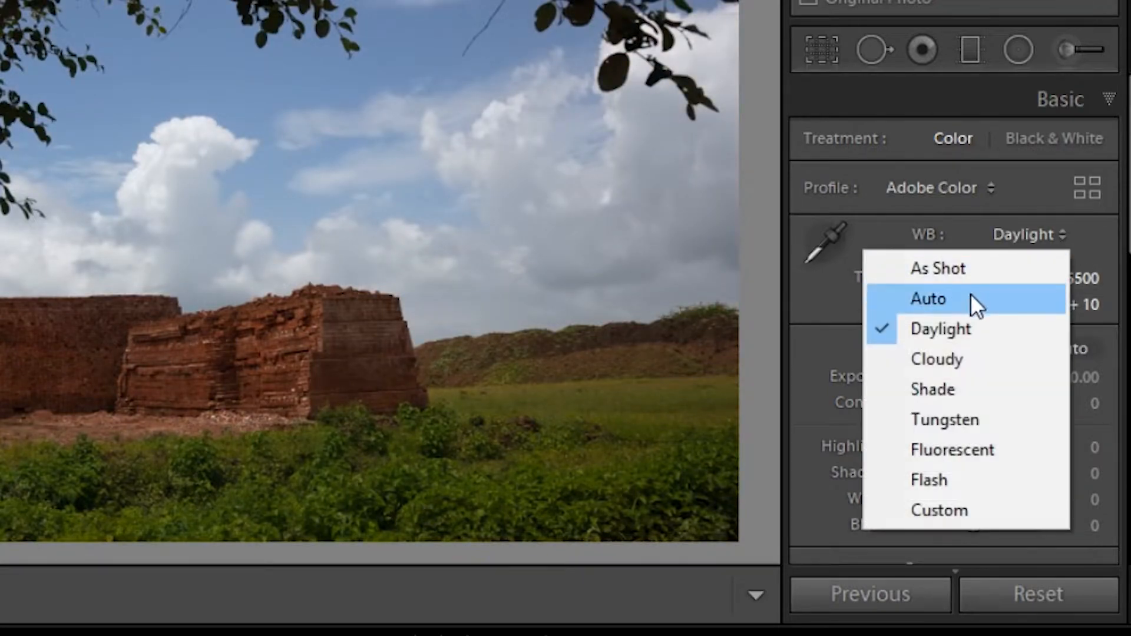
{"action": "left_click", "coordinate": [957, 361]}
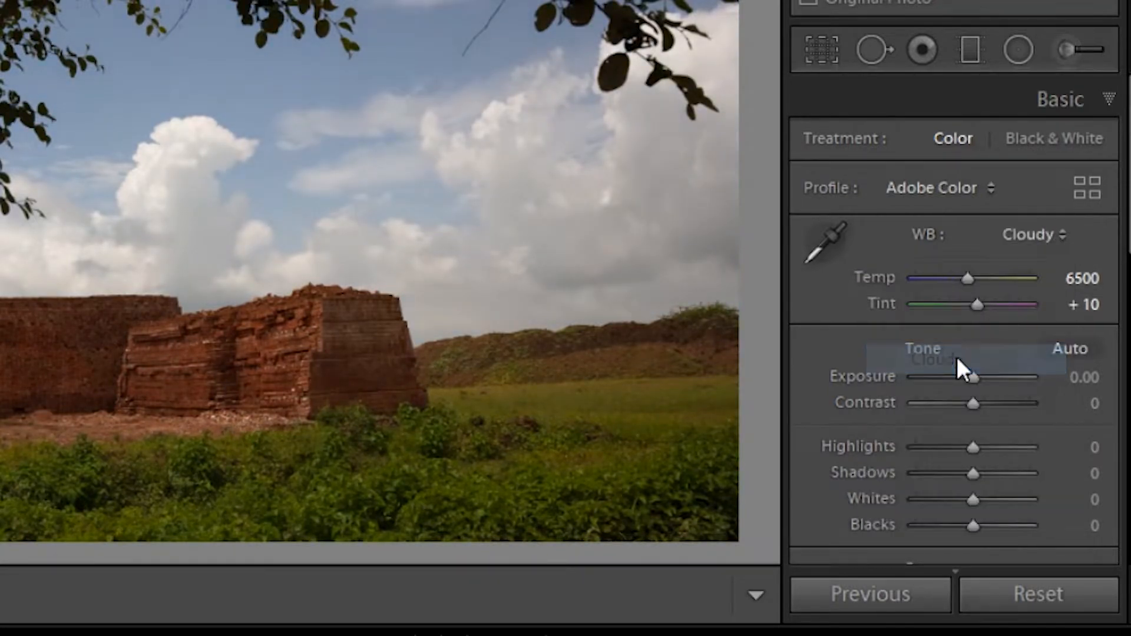
{"action": "left_click", "coordinate": [1050, 237]}
{"action": "left_click", "coordinate": [938, 388]}
Try the Tungsten, Fluorescent, Flash and Custom white balance settings on the photo, and return it to As Shot
{"action": "left_click", "coordinate": [1060, 234]}
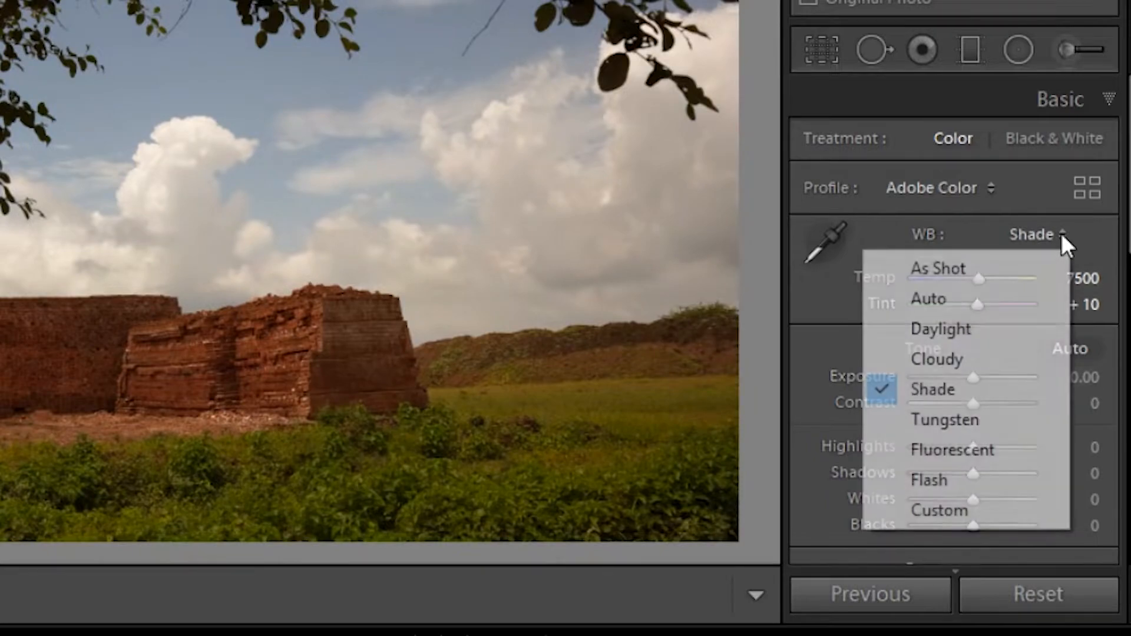
{"action": "left_click", "coordinate": [950, 416]}
{"action": "left_click", "coordinate": [1061, 239]}
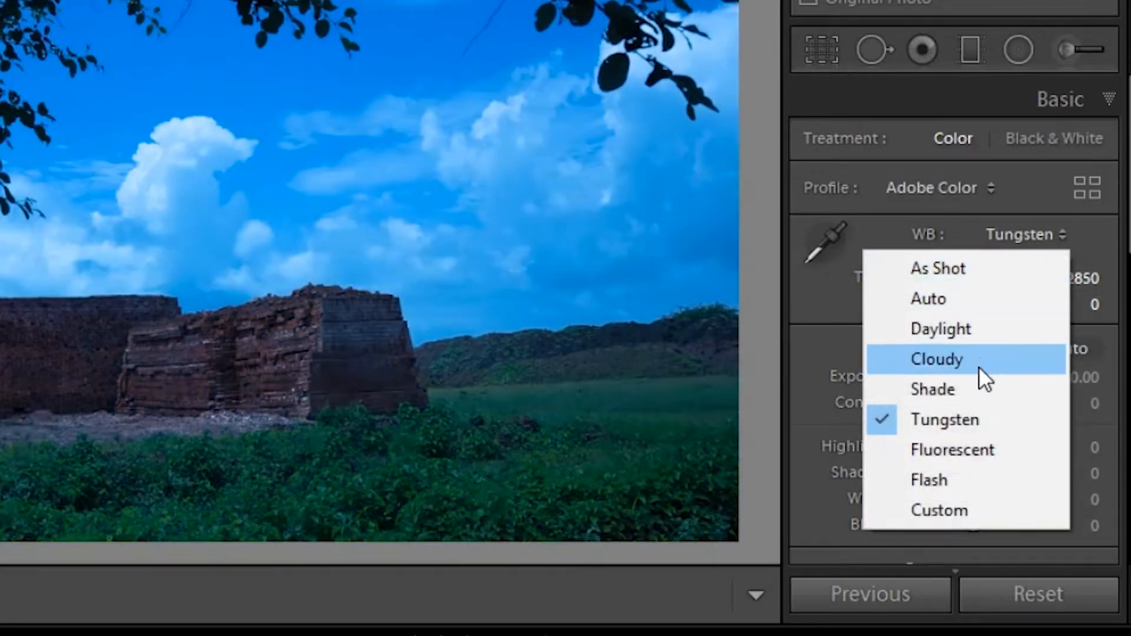
{"action": "left_click", "coordinate": [961, 449]}
{"action": "left_click", "coordinate": [1061, 237]}
{"action": "left_click", "coordinate": [953, 474]}
{"action": "left_click", "coordinate": [1061, 238]}
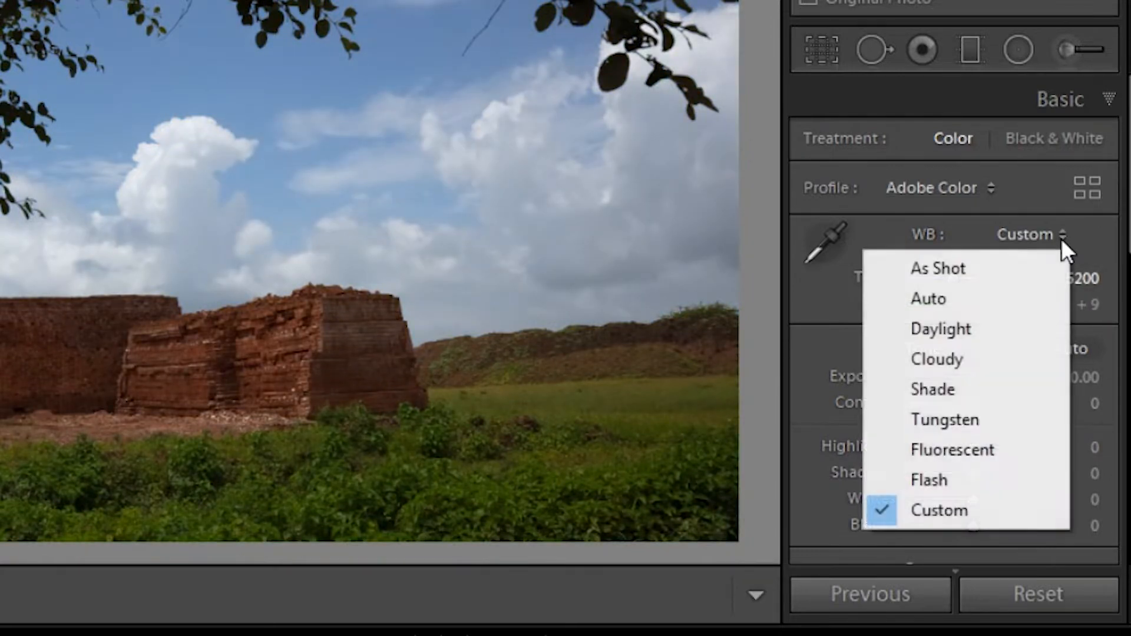
{"action": "left_click", "coordinate": [1022, 268]}
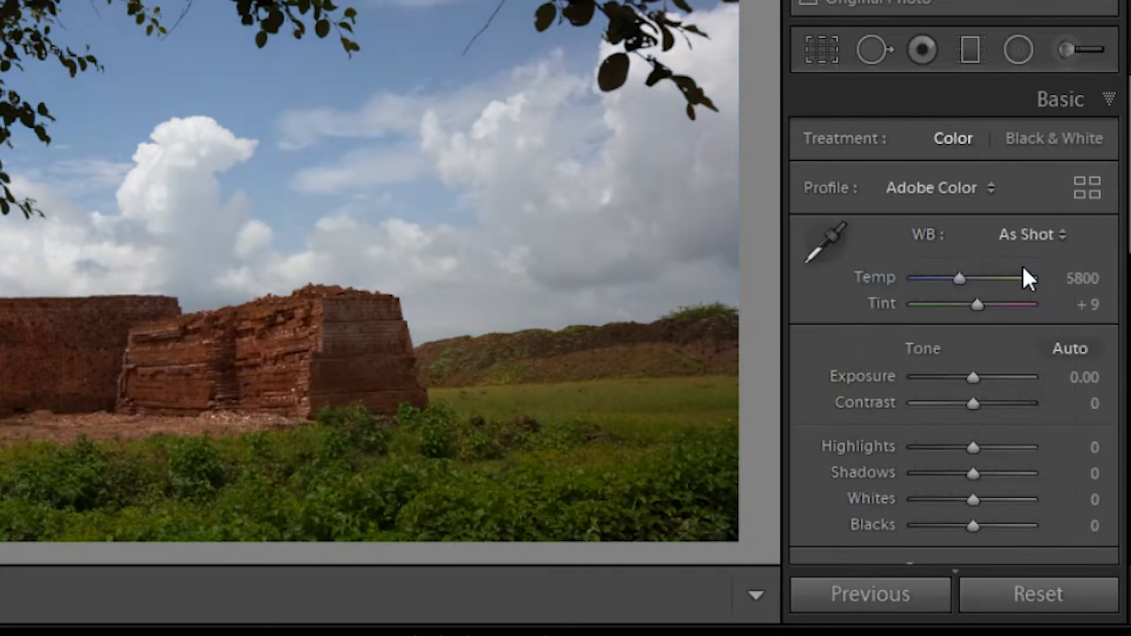
Try picking a neutral white balance target from the shaded part of the large white cloud, and undo it
{"action": "left_click", "coordinate": [835, 253]}
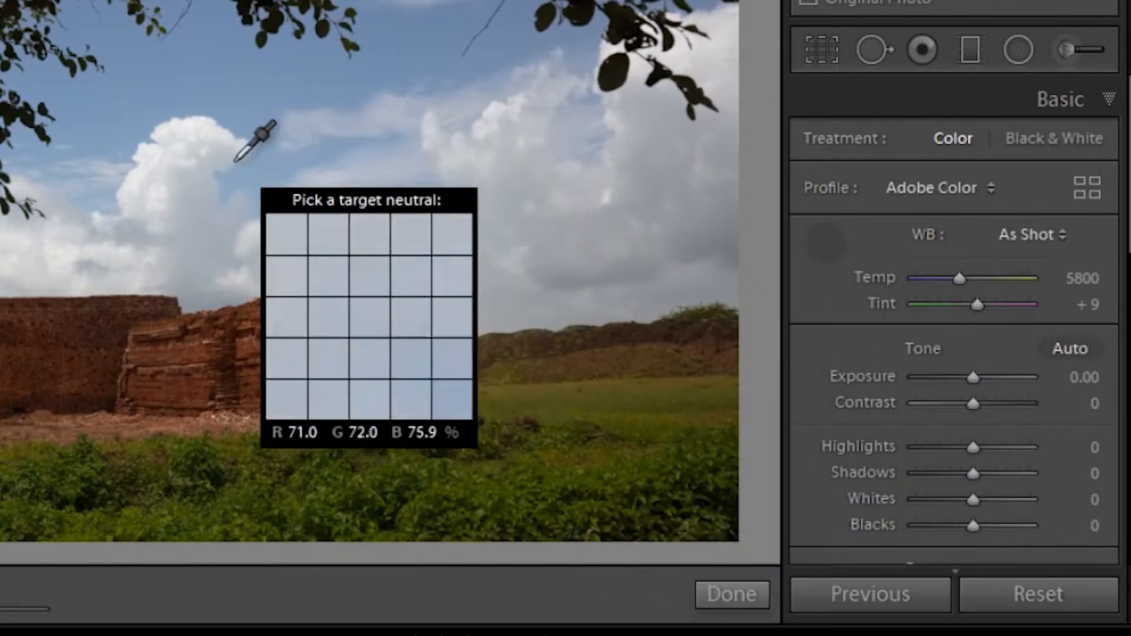
{"action": "left_click", "coordinate": [205, 223]}
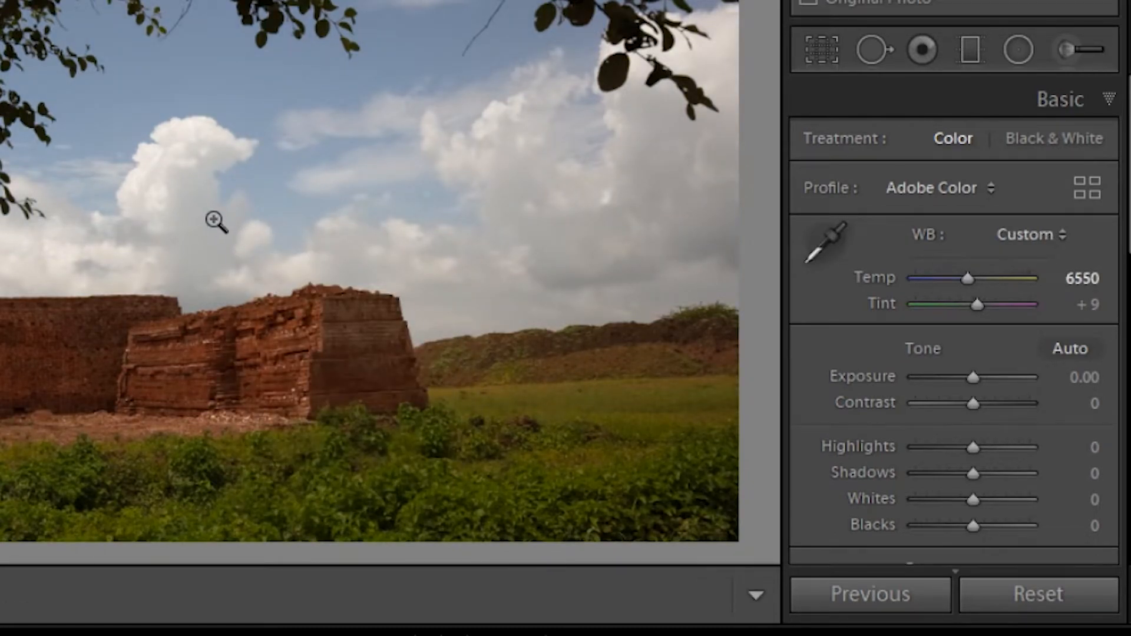
{"action": "key", "text": "ctrl+z"}
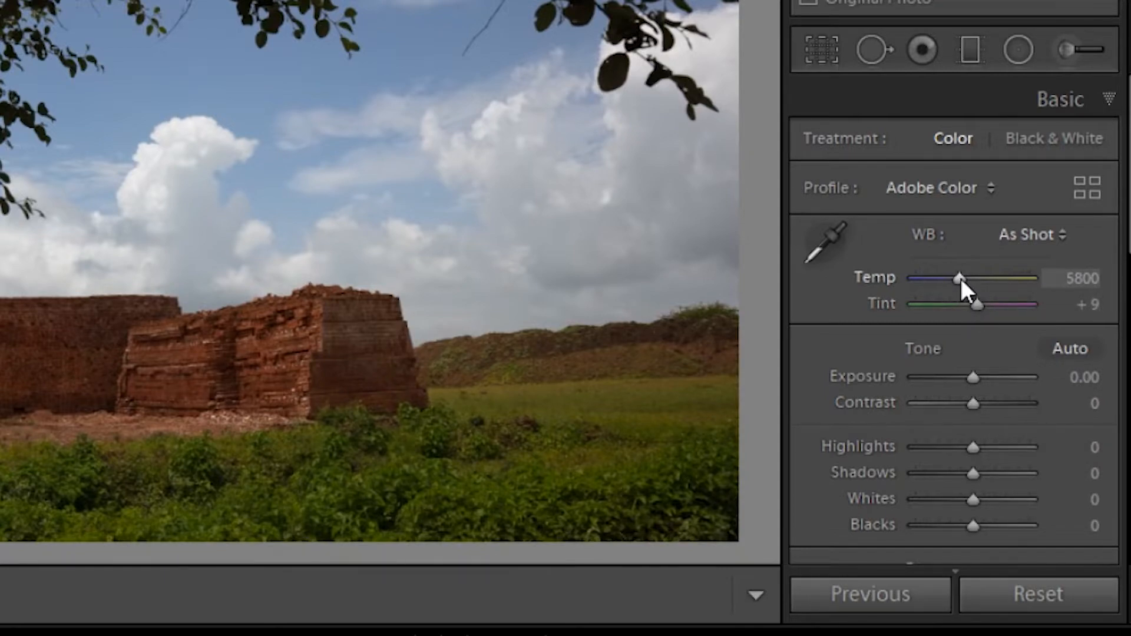
Cool the photo by setting its white balance temperature to 5200
{"action": "left_click_drag", "start_coordinate": [960, 280], "coordinate": [956, 283]}
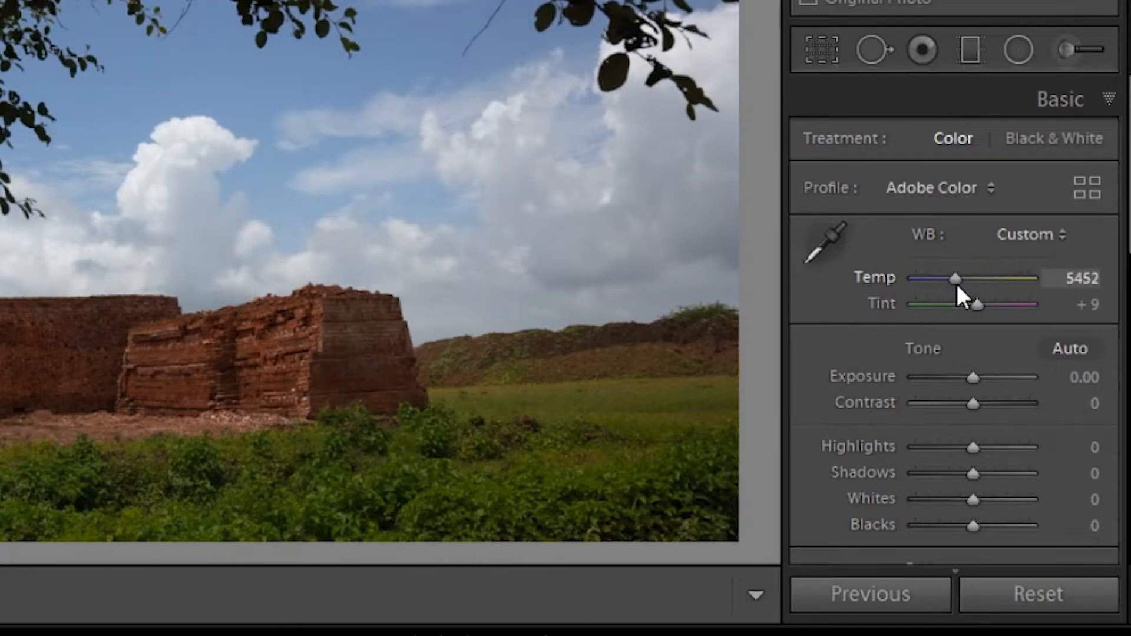
{"action": "left_click", "coordinate": [1086, 279]}
{"action": "type", "text": "5200"}
{"action": "key", "text": "Return"}
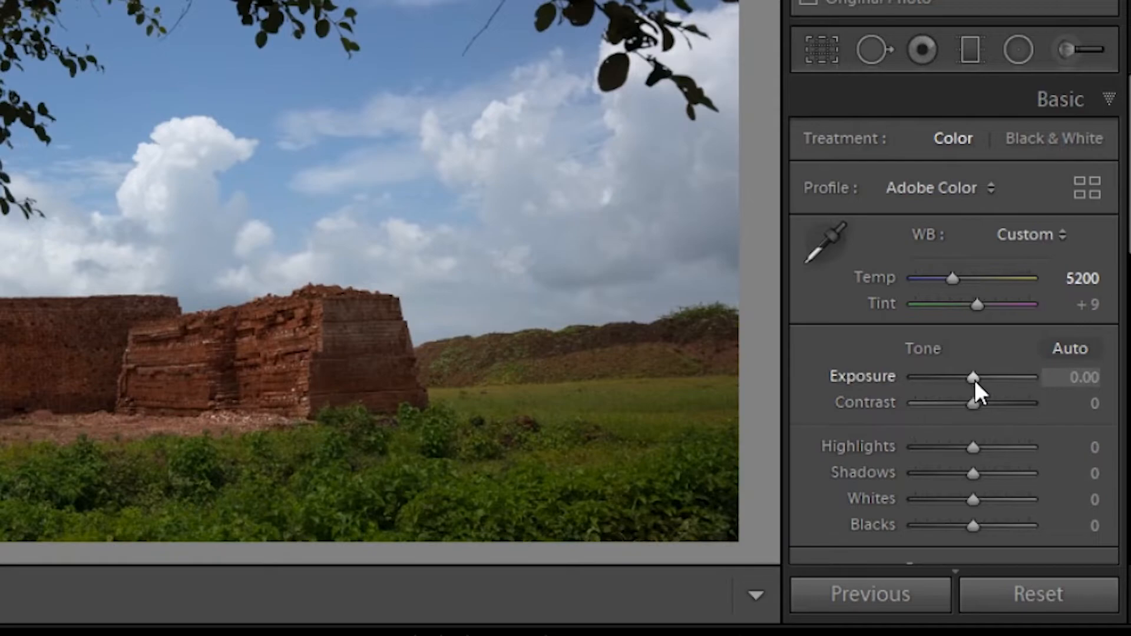
Set Exposure to +0.12, Contrast to +17, Highlights to -64, Shadows to +40, Whites to +43 and Blacks to -26
{"action": "mouse_move", "coordinate": [974, 380]}
{"action": "left_mouse_down"}
{"action": "mouse_move", "coordinate": [956, 383]}
{"action": "mouse_move", "coordinate": [975, 399]}
{"action": "left_mouse_up"}
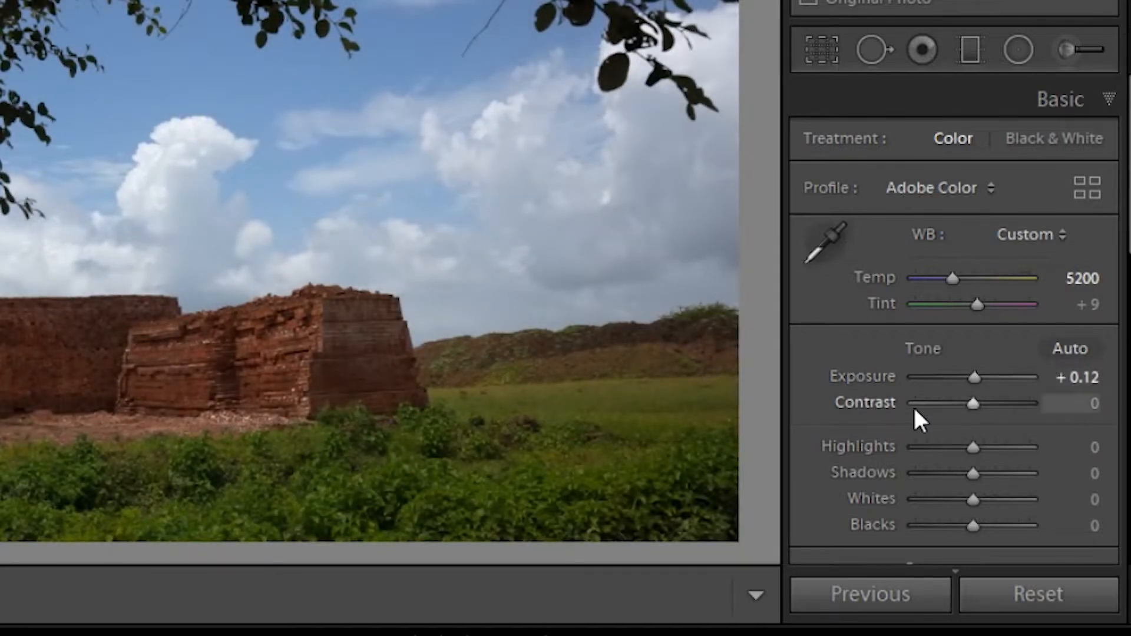
{"action": "left_click_drag", "start_coordinate": [973, 411], "coordinate": [982, 413]}
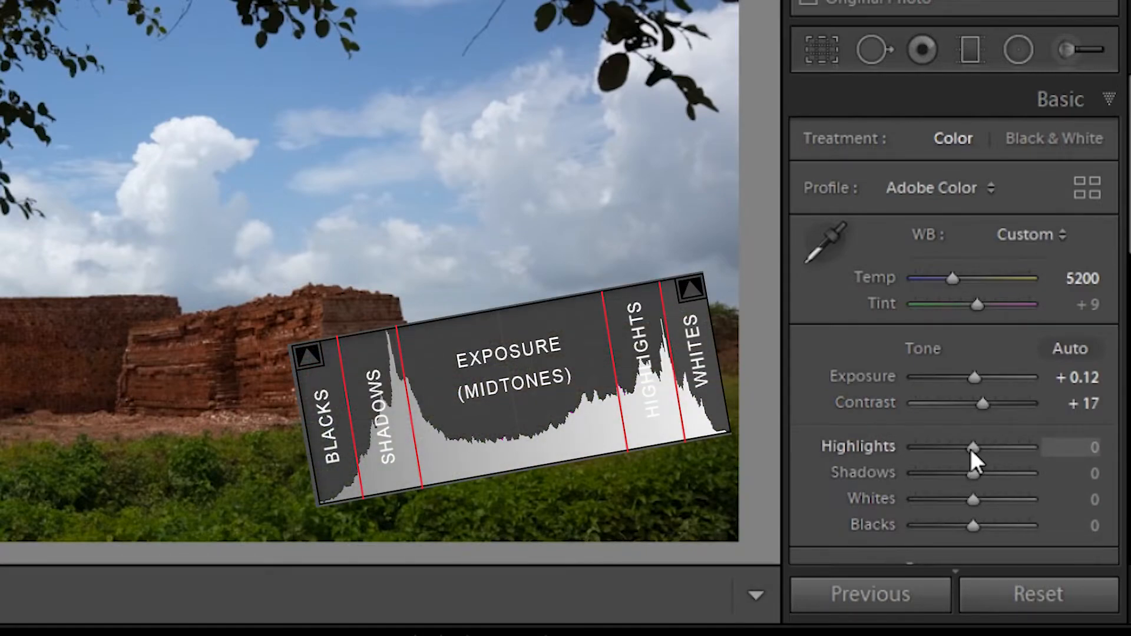
{"action": "left_click_drag", "start_coordinate": [970, 448], "coordinate": [998, 507]}
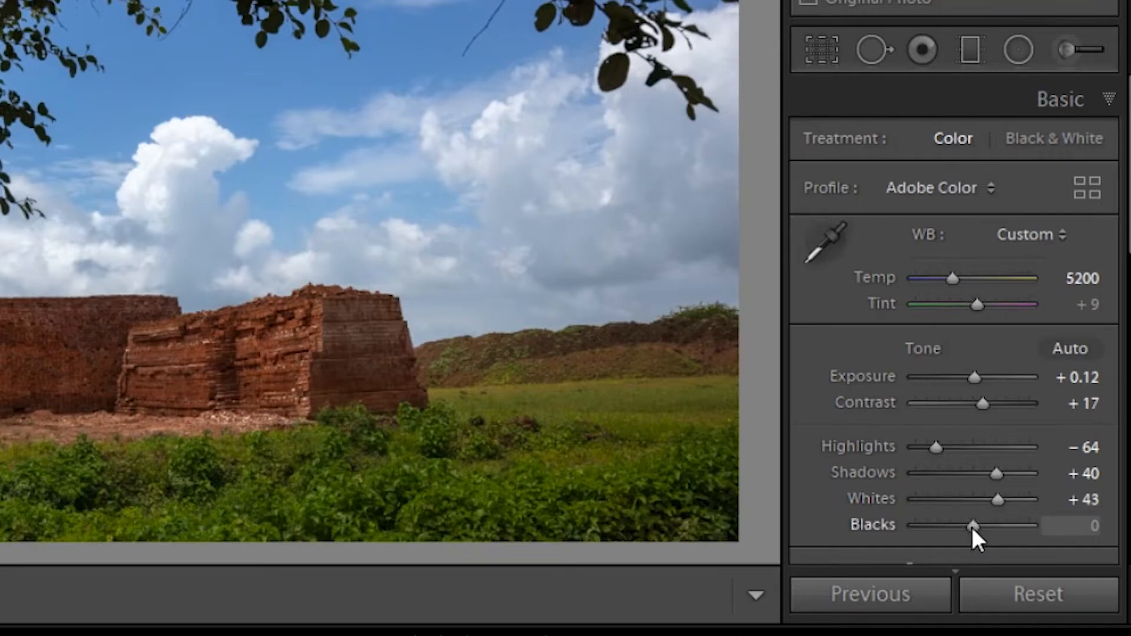
{"action": "left_click_drag", "start_coordinate": [971, 528], "coordinate": [957, 526]}
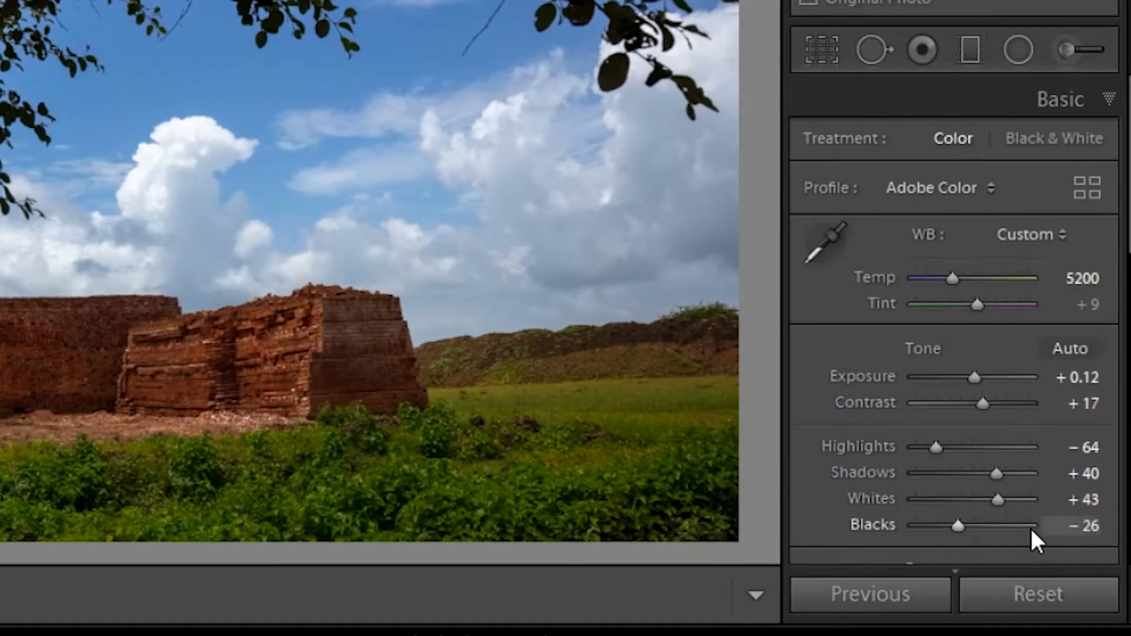
Set the Presence adjustments to Clarity +29, Dehaze +14, Saturation +14 and Vibrance +17
{"action": "scroll", "coordinate": [954, 318], "scroll_direction": "down", "scroll_amount": 5}
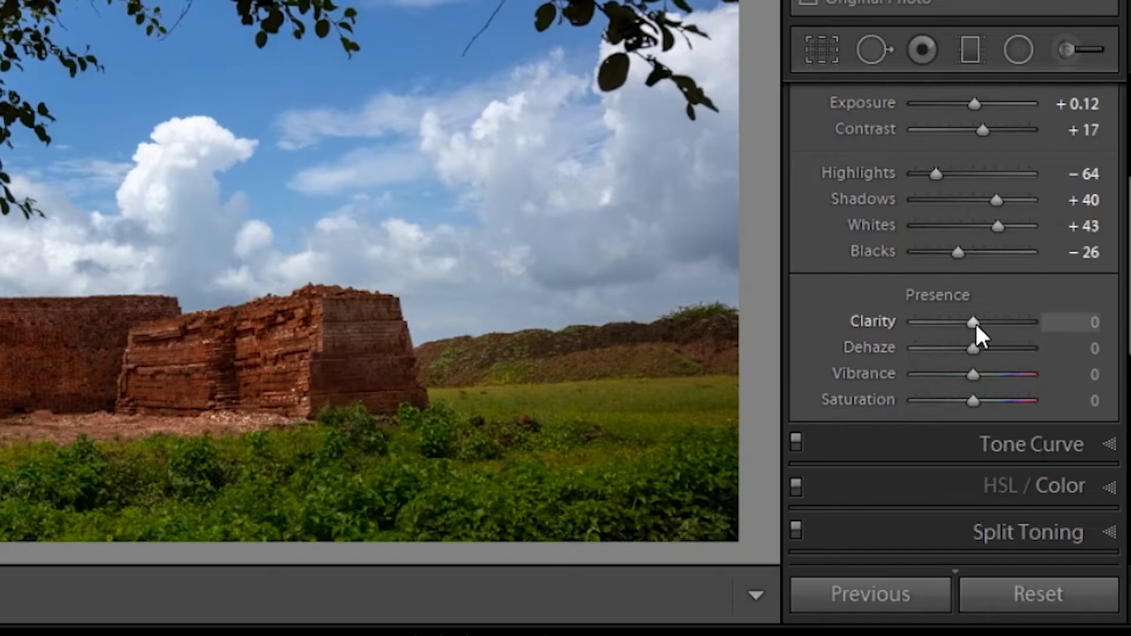
{"action": "left_click_drag", "start_coordinate": [976, 326], "coordinate": [995, 347]}
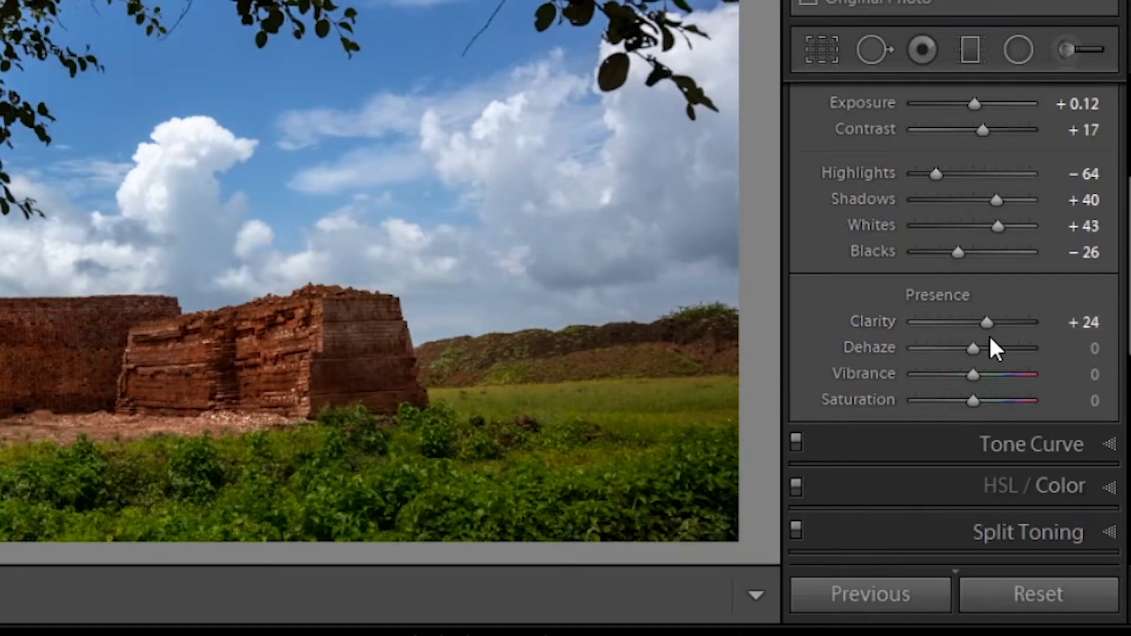
{"action": "left_click_drag", "start_coordinate": [984, 323], "coordinate": [984, 358]}
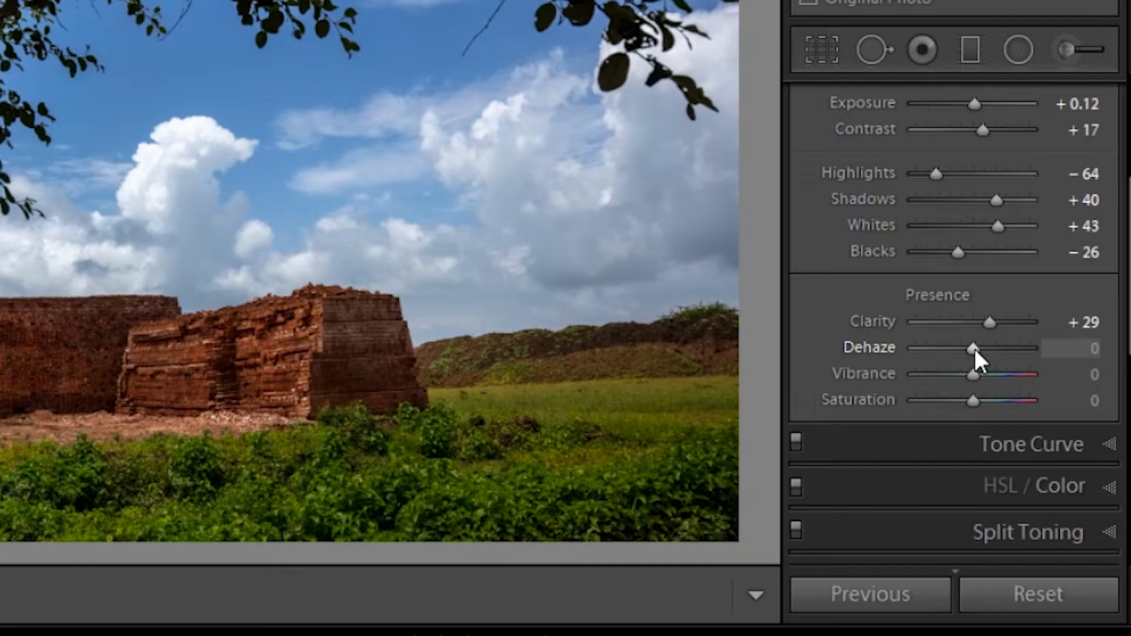
{"action": "left_click_drag", "start_coordinate": [974, 348], "coordinate": [981, 370]}
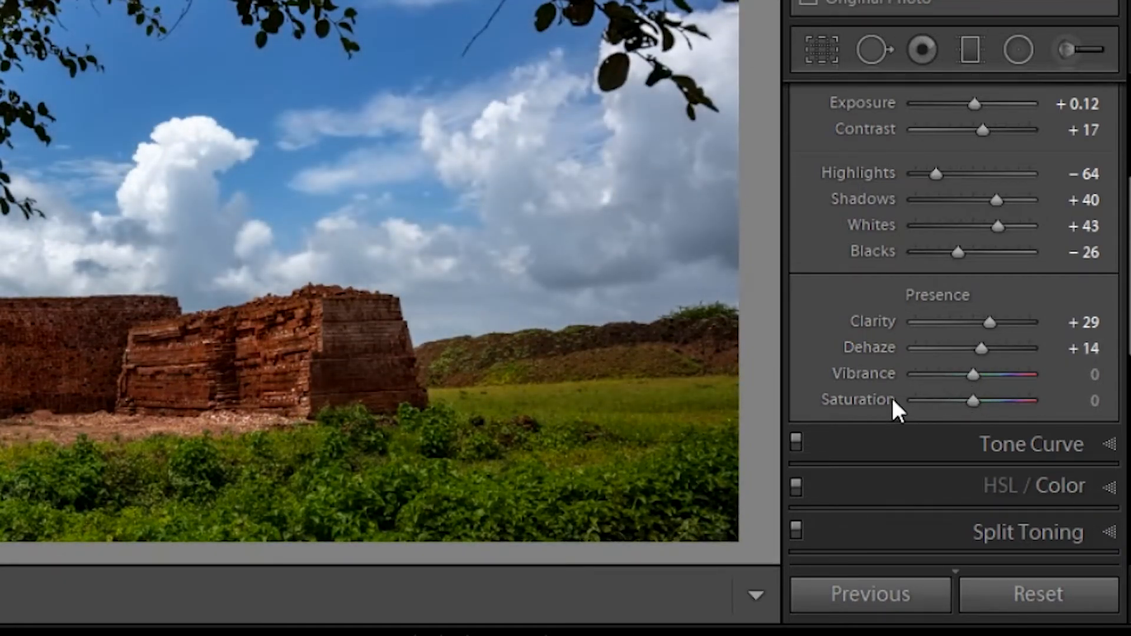
{"action": "left_click_drag", "start_coordinate": [973, 401], "coordinate": [984, 424]}
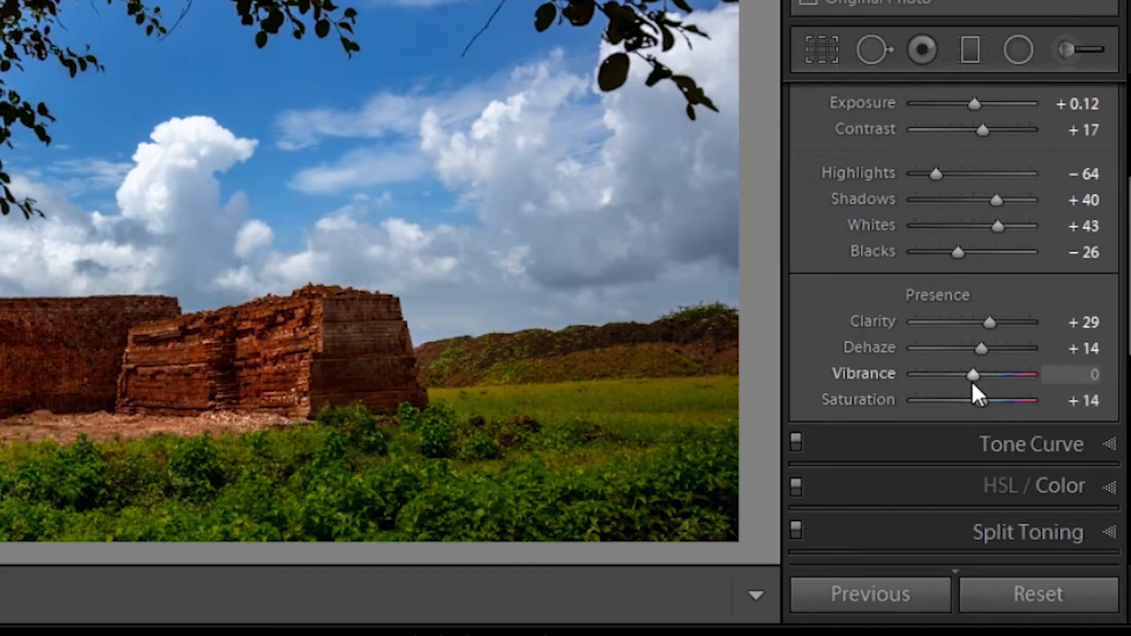
{"action": "left_click_drag", "start_coordinate": [973, 373], "coordinate": [983, 409]}
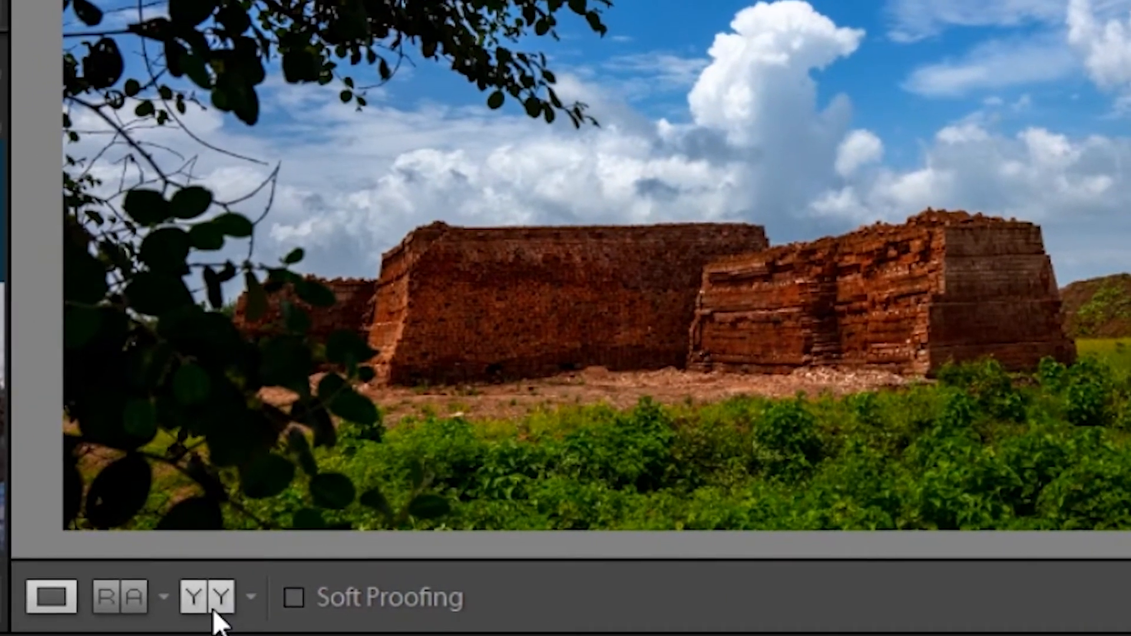
Compare the before and after versions side by side, examining the brick wall, foliage and sky up close, and return to the single-photo view
{"action": "left_click", "coordinate": [215, 612]}
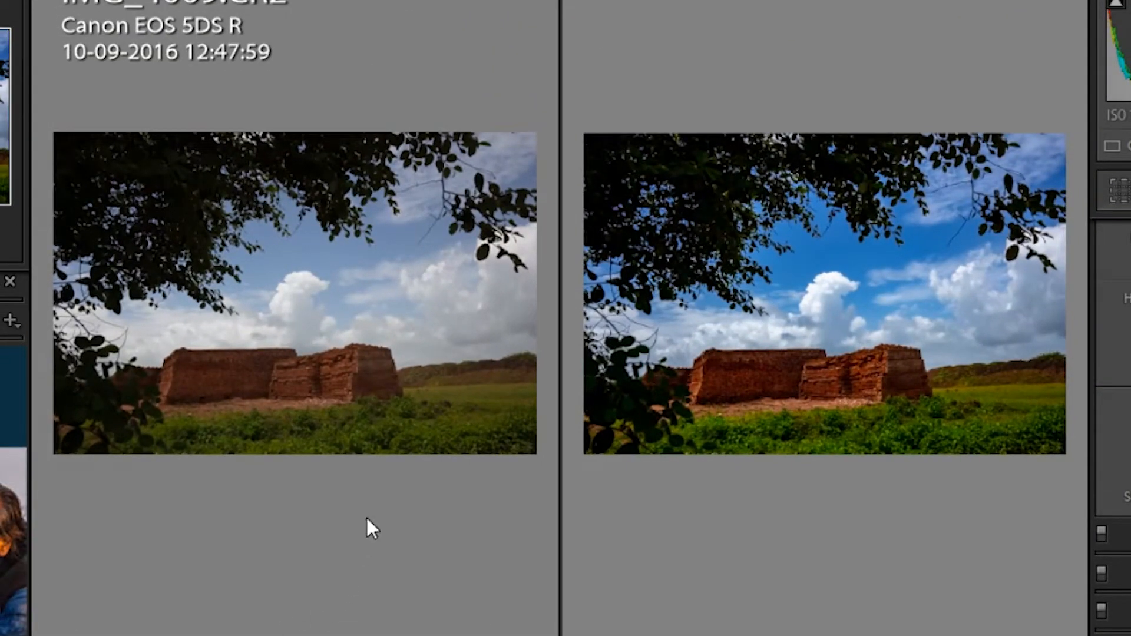
{"action": "left_click", "coordinate": [390, 378]}
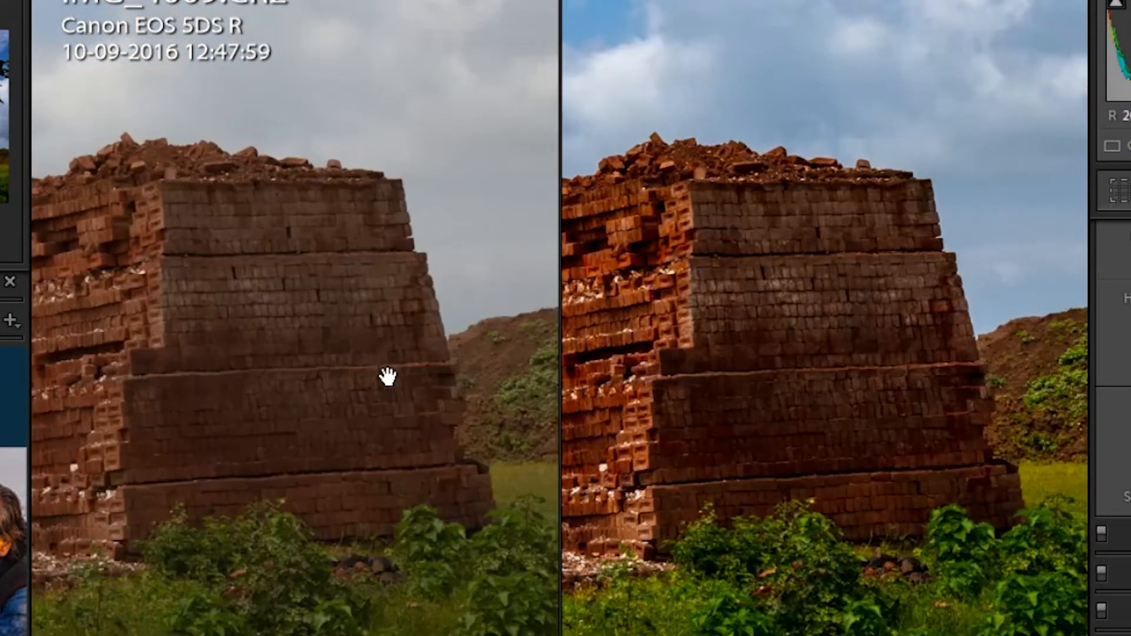
{"action": "left_click_drag", "start_coordinate": [303, 409], "coordinate": [946, 520]}
{"action": "left_click_drag", "start_coordinate": [147, 305], "coordinate": [388, 607]}
{"action": "left_click_drag", "start_coordinate": [304, 63], "coordinate": [407, 605]}
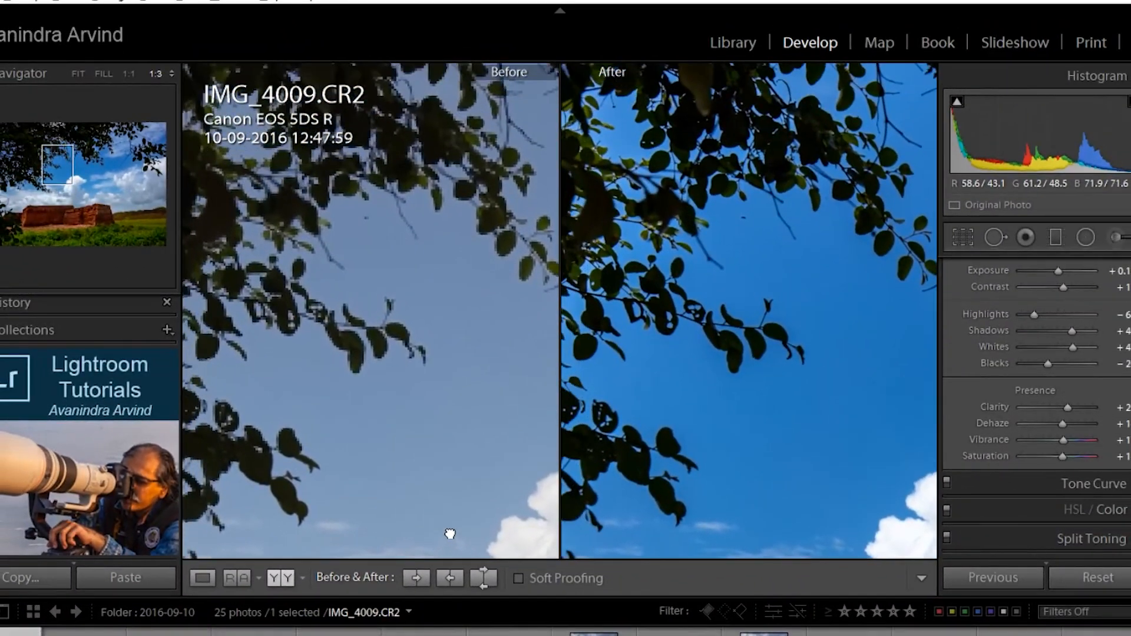
{"action": "left_click_drag", "start_coordinate": [450, 534], "coordinate": [467, 280]}
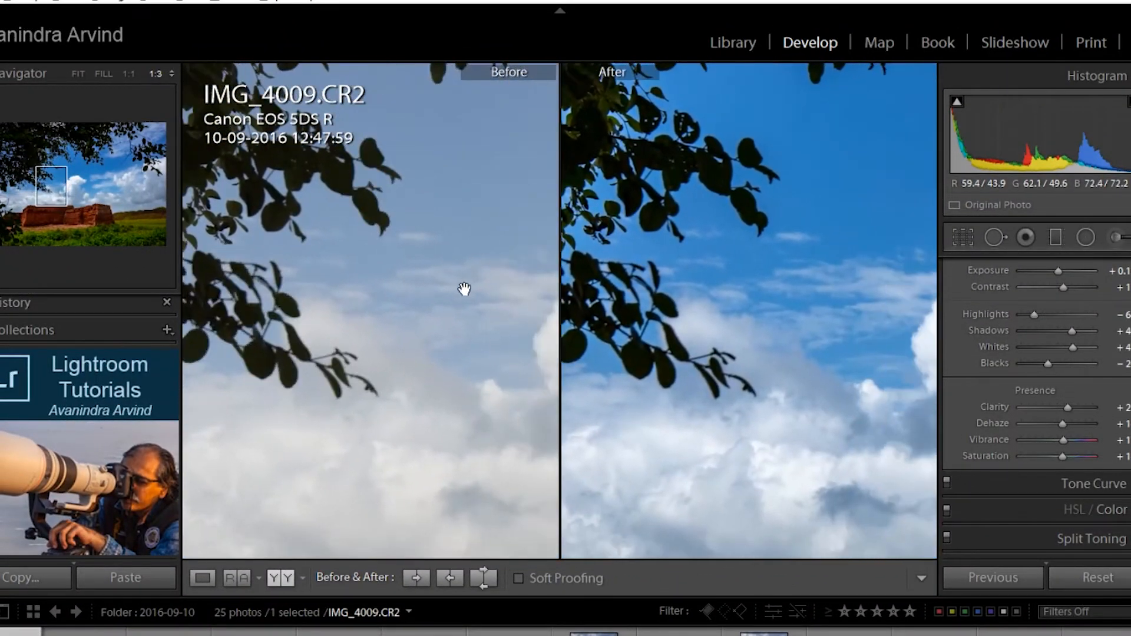
{"action": "left_click", "coordinate": [467, 304]}
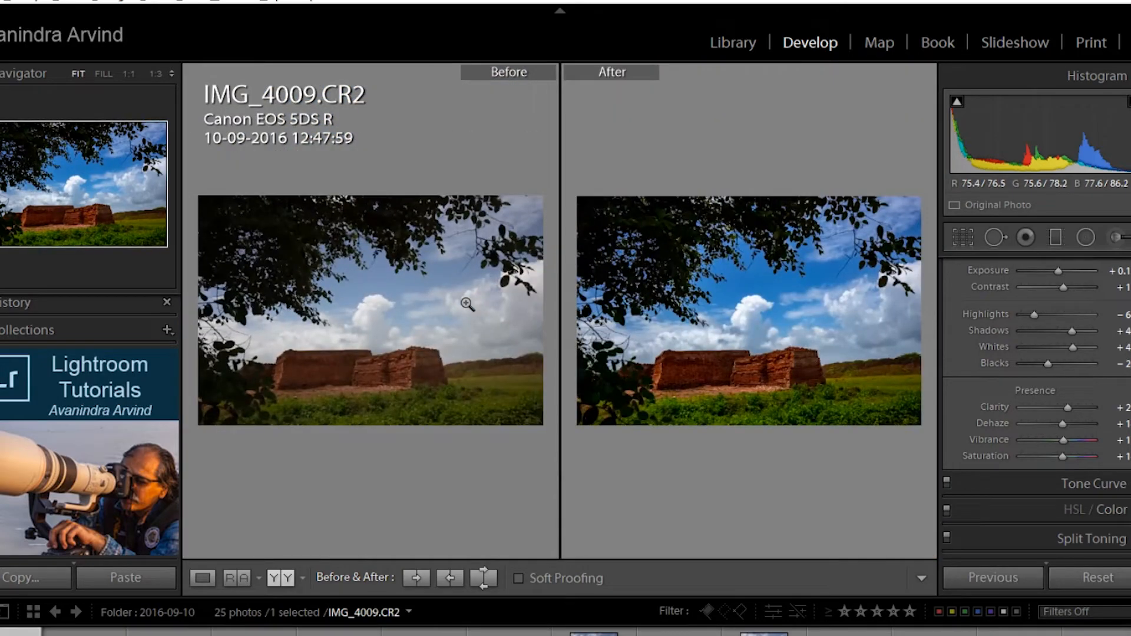
{"action": "scroll", "coordinate": [955, 473], "scroll_direction": "up", "scroll_amount": 2}
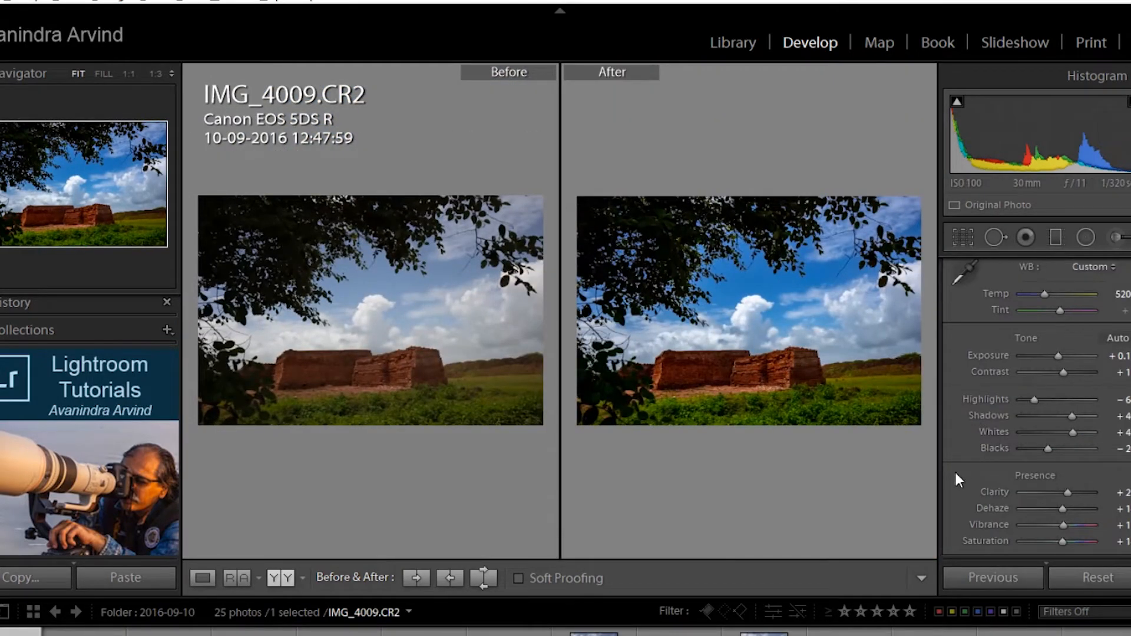
{"action": "left_click", "coordinate": [202, 578]}
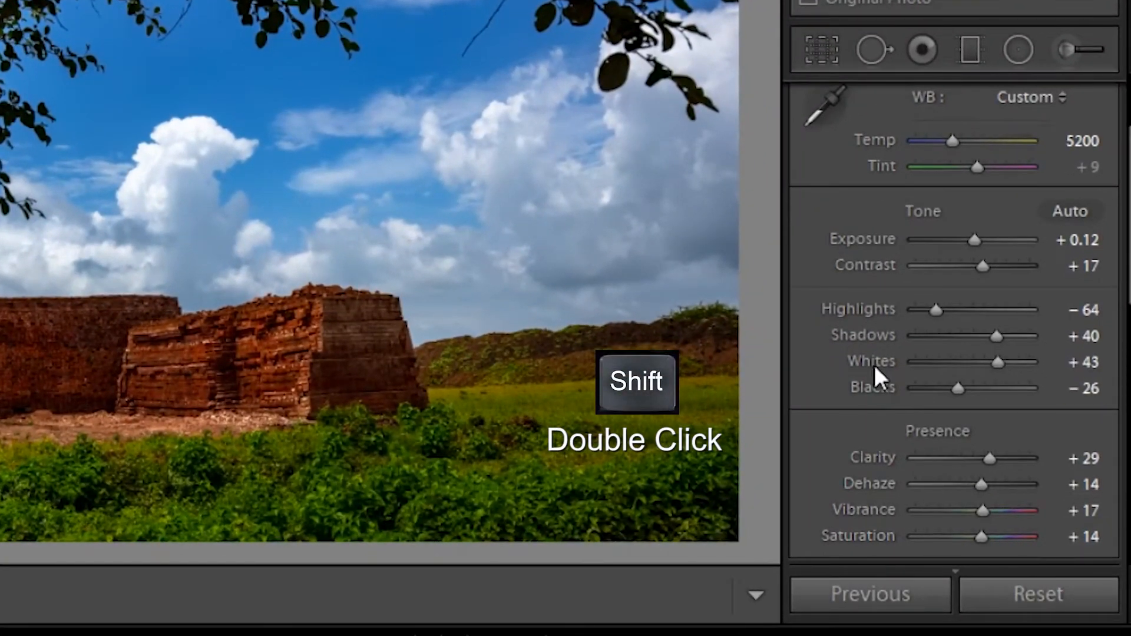
Apply automatic values to only the Whites and Blacks, giving +45 and +23
{"action": "double_click", "coordinate": [874, 361], "text": "shift"}
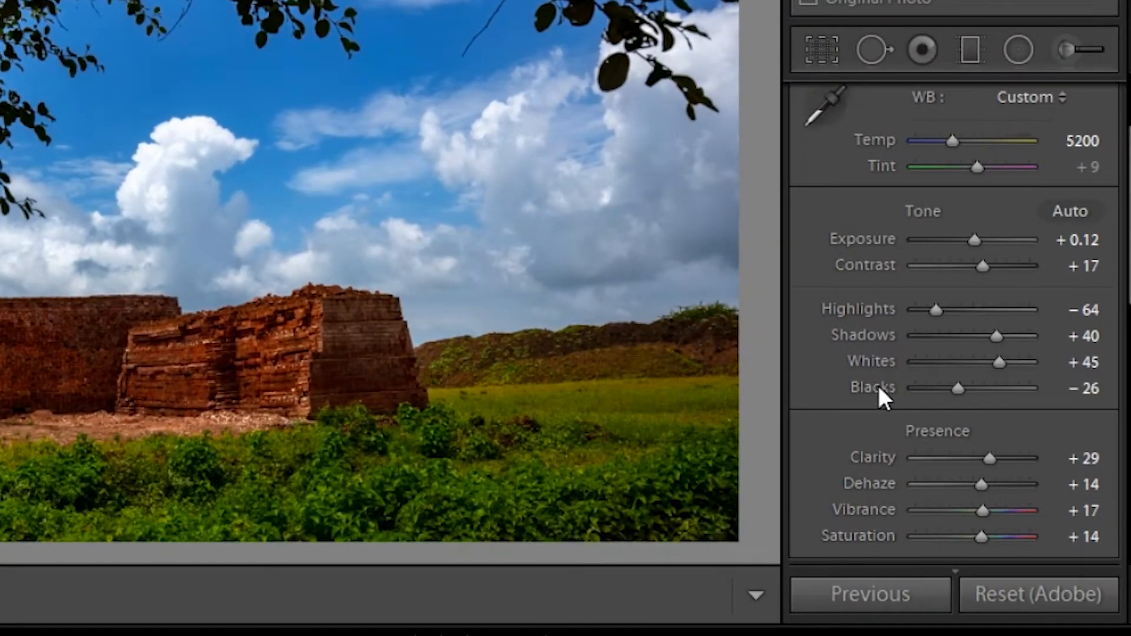
{"action": "double_click", "coordinate": [878, 388], "text": "shift"}
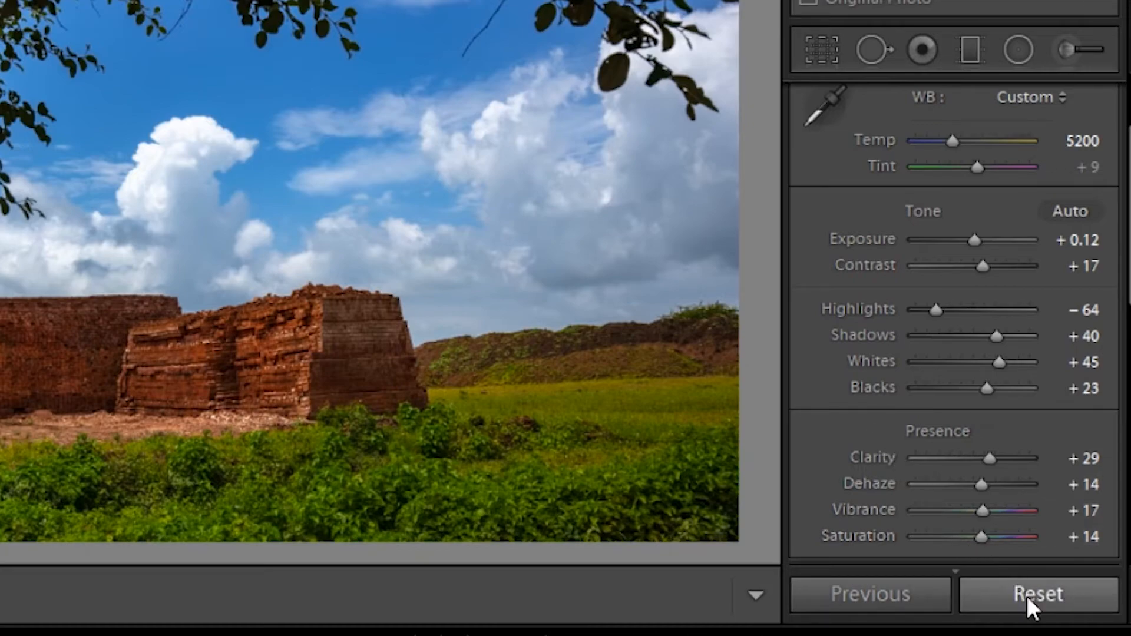
Reset the Tone group and the Presence group separately, and reset all remaining adjustments of the photo
{"action": "key", "text": "alt"}
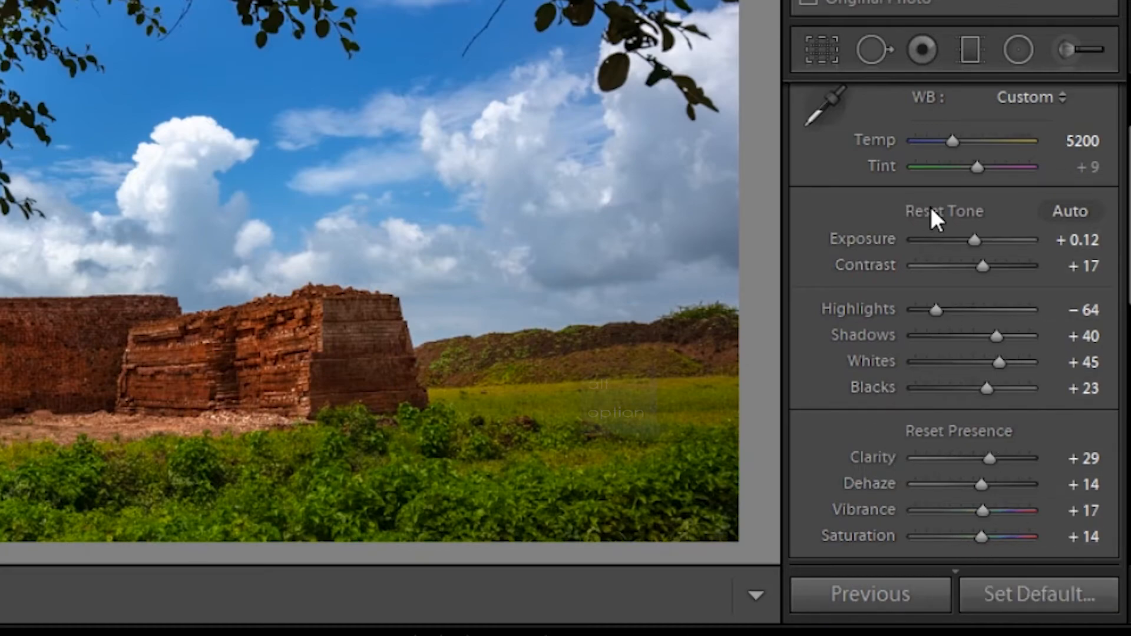
{"action": "left_click", "coordinate": [936, 214]}
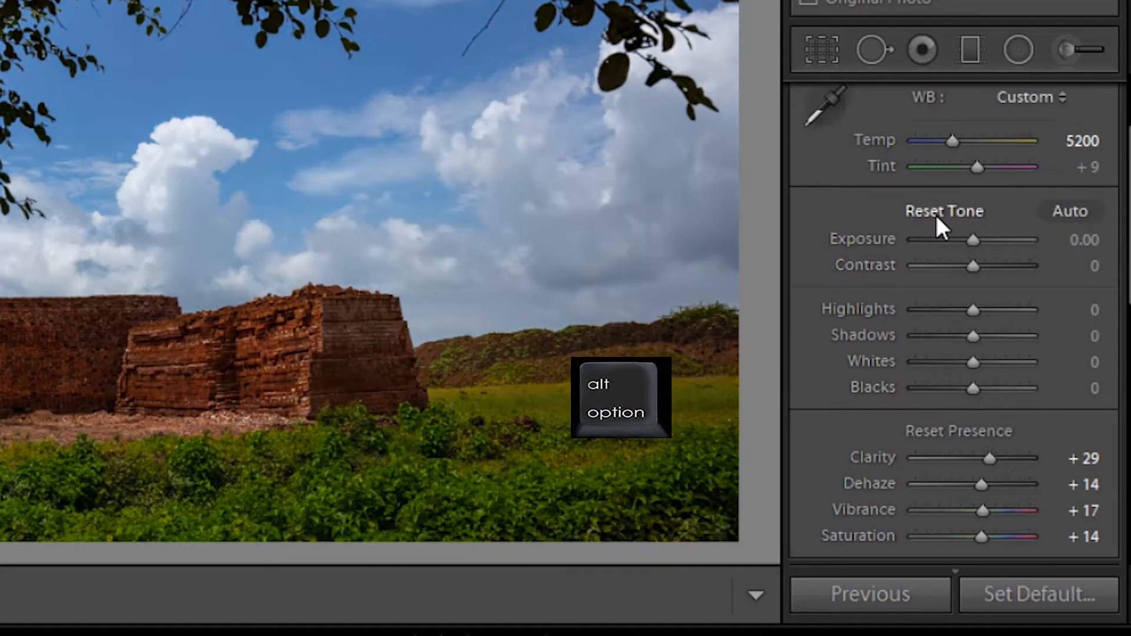
{"action": "left_click", "coordinate": [948, 432]}
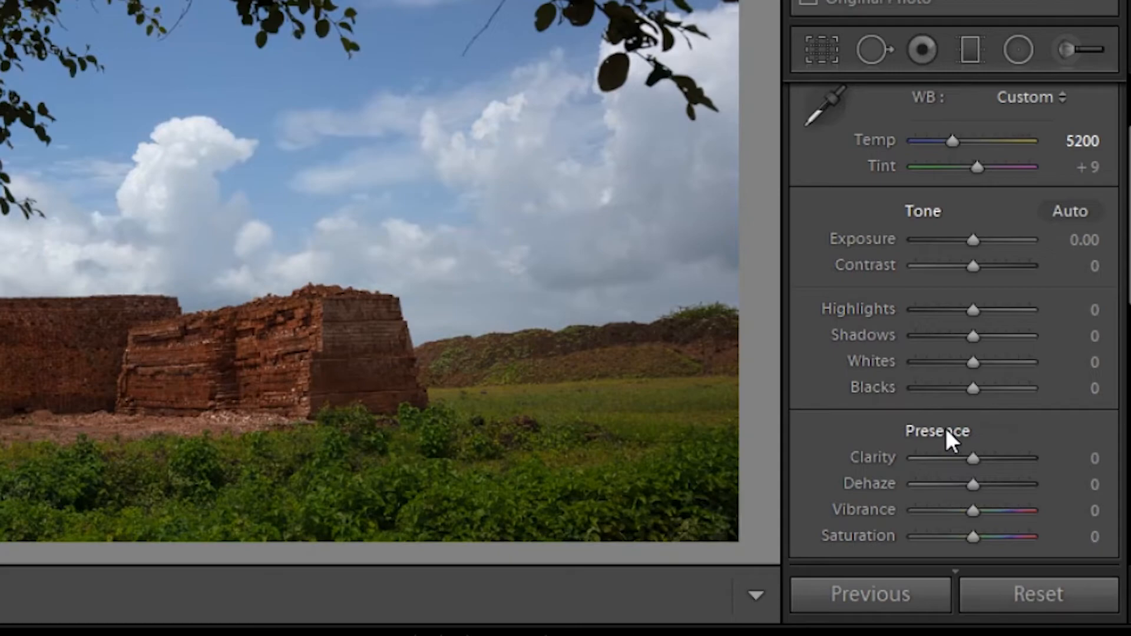
{"action": "left_click", "coordinate": [1020, 593]}
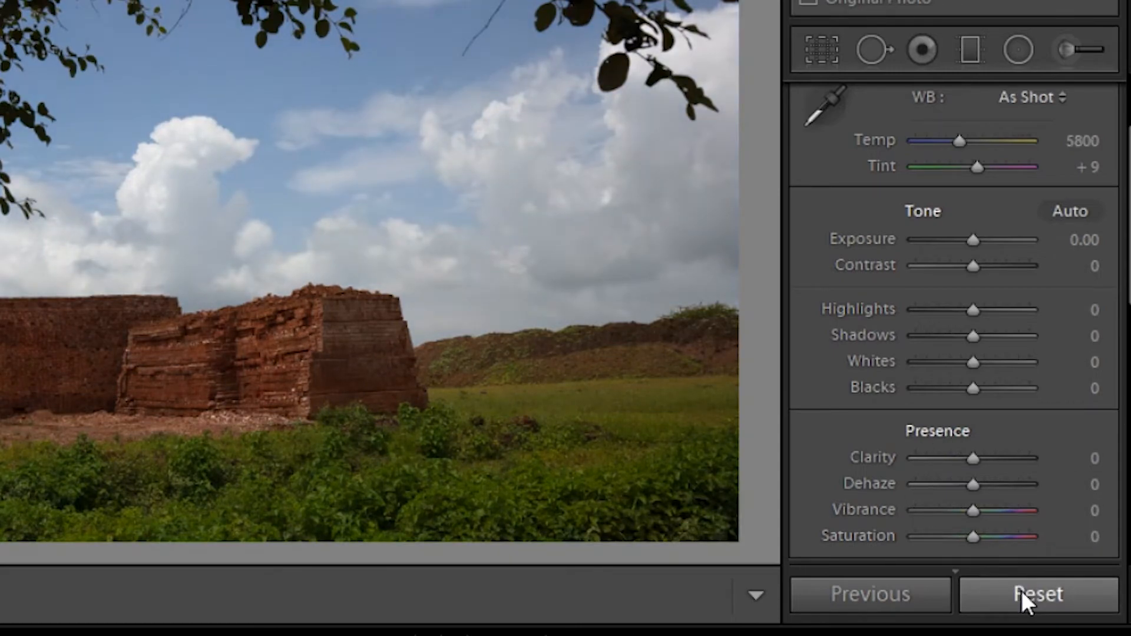